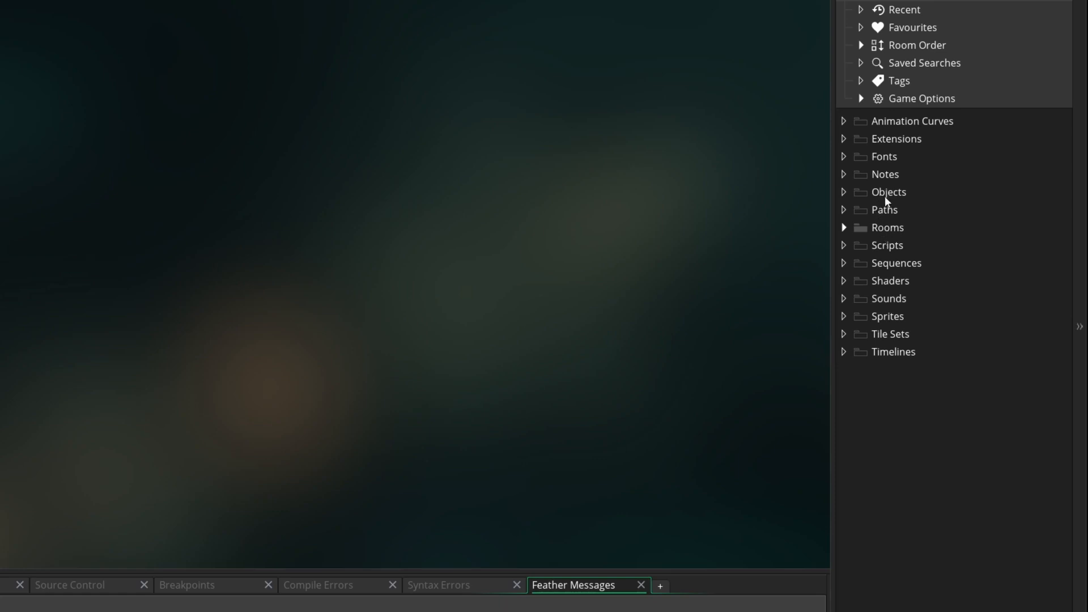
Step: Create a new sprite asset in the Sprites folder of the Asset Browser
right_click(886, 318)
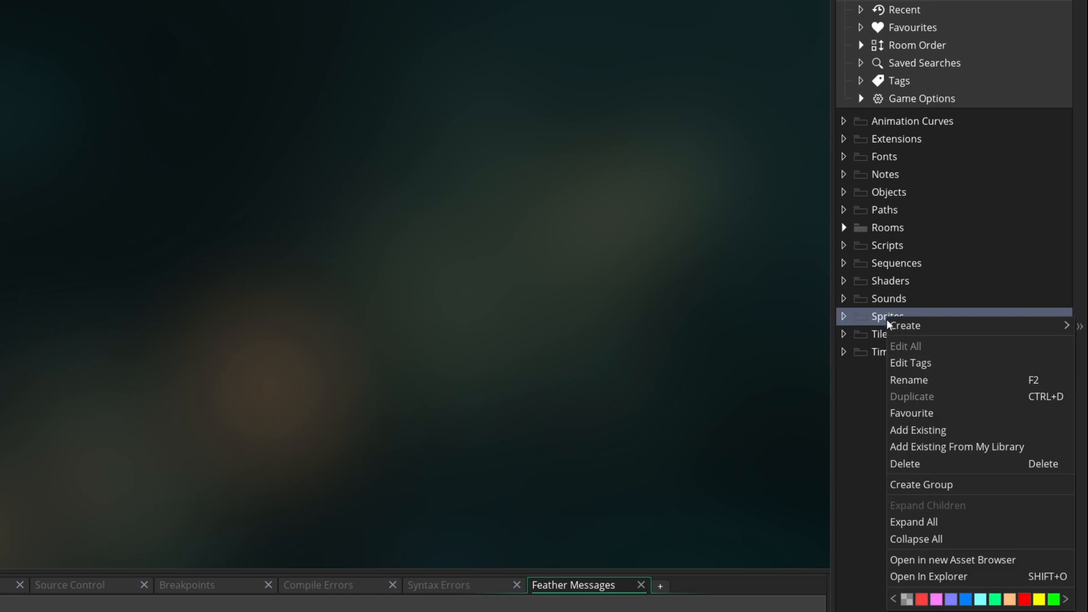
mouse_move(901, 328)
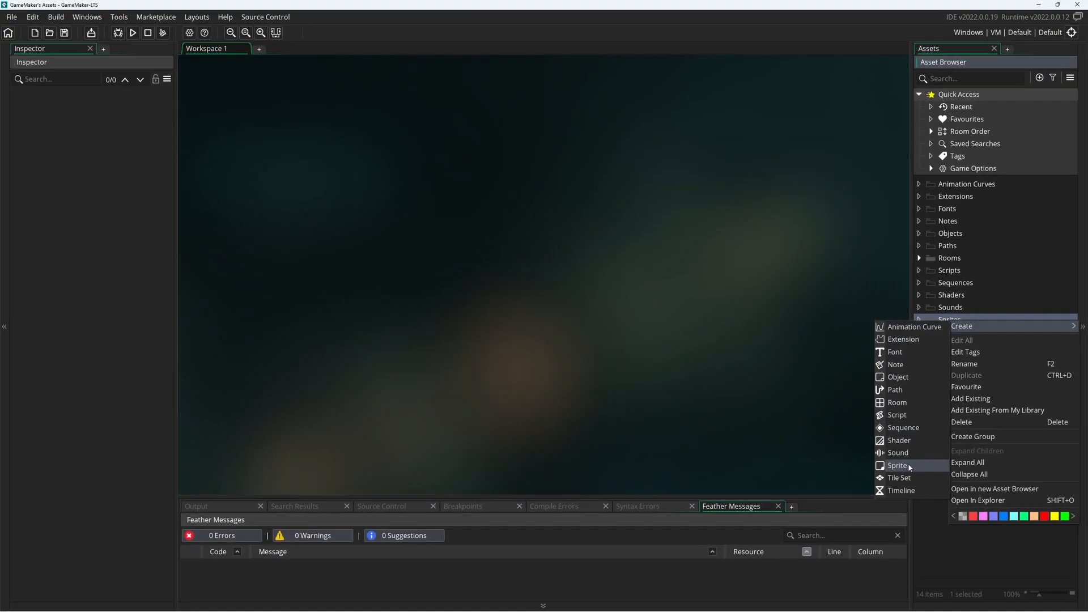
click(855, 497)
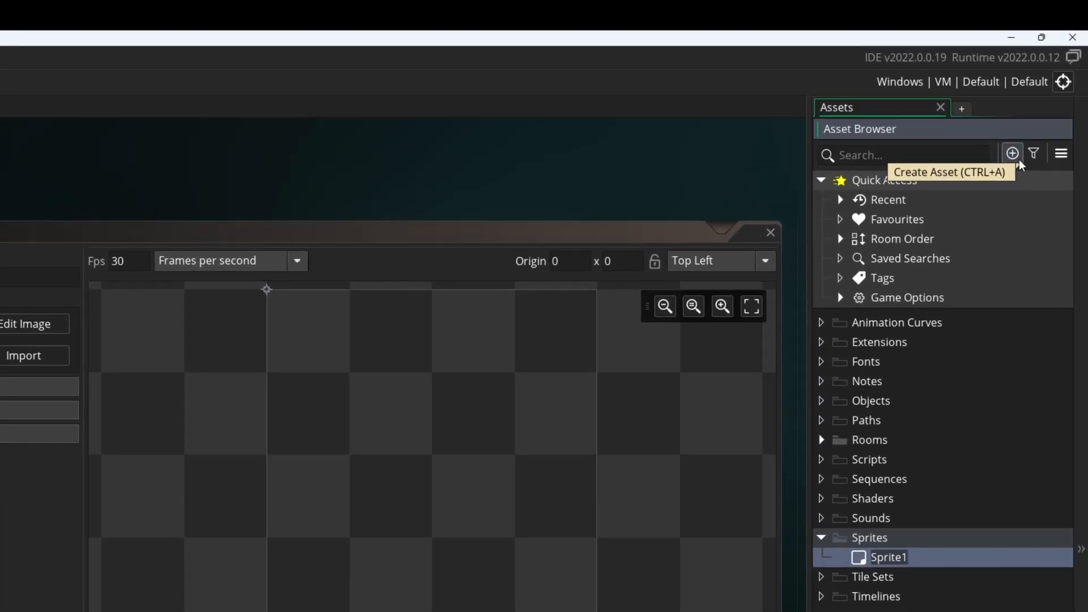
Step: Create 10 sprites at once with Create Asset and select the Sprites folder
click(1043, 79)
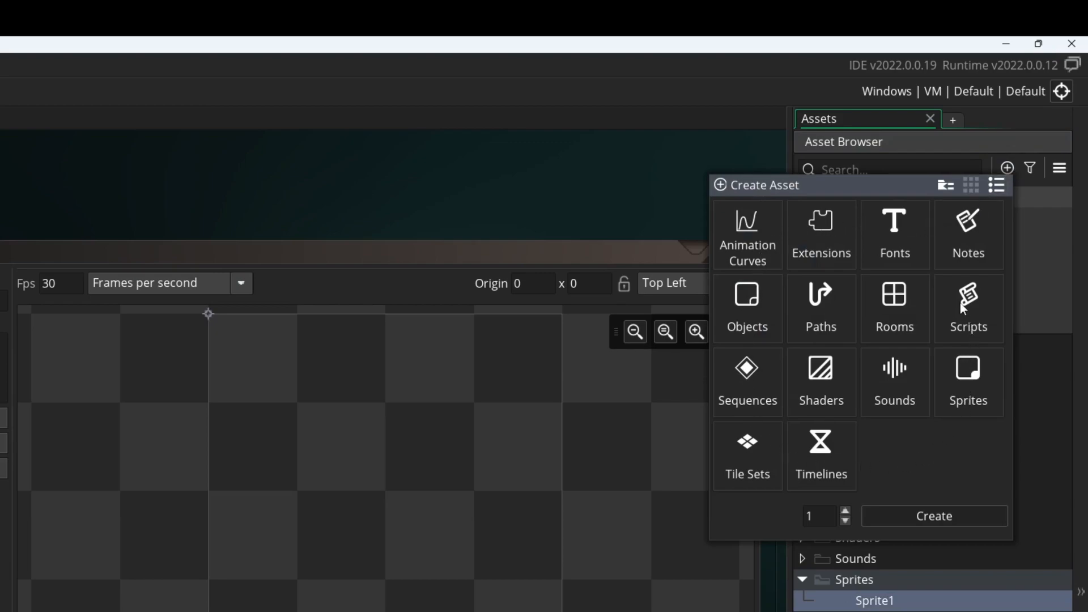
click(952, 369)
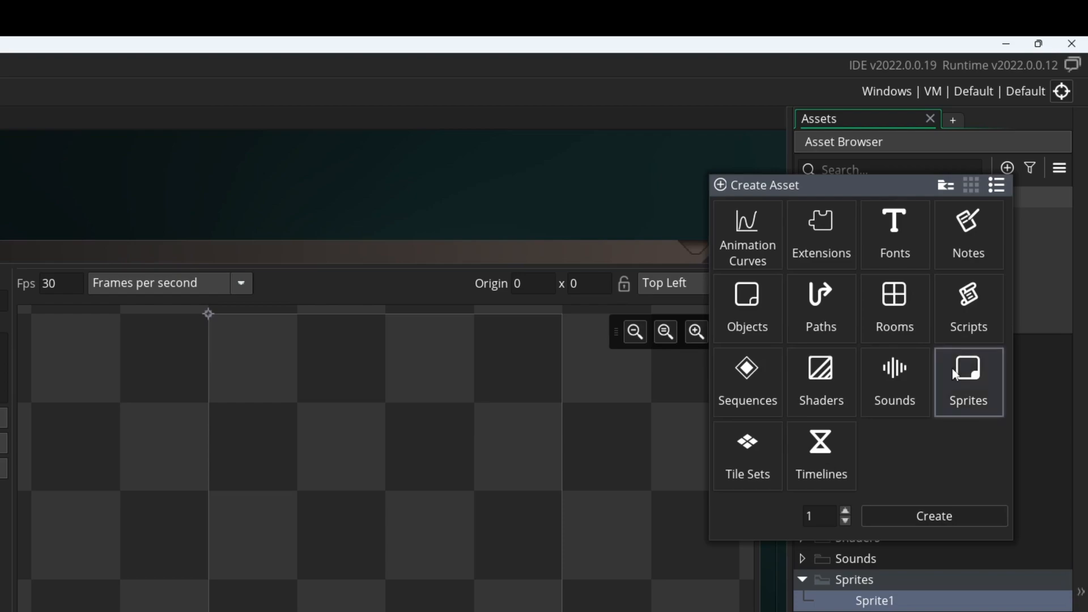
click(826, 516)
text(0)
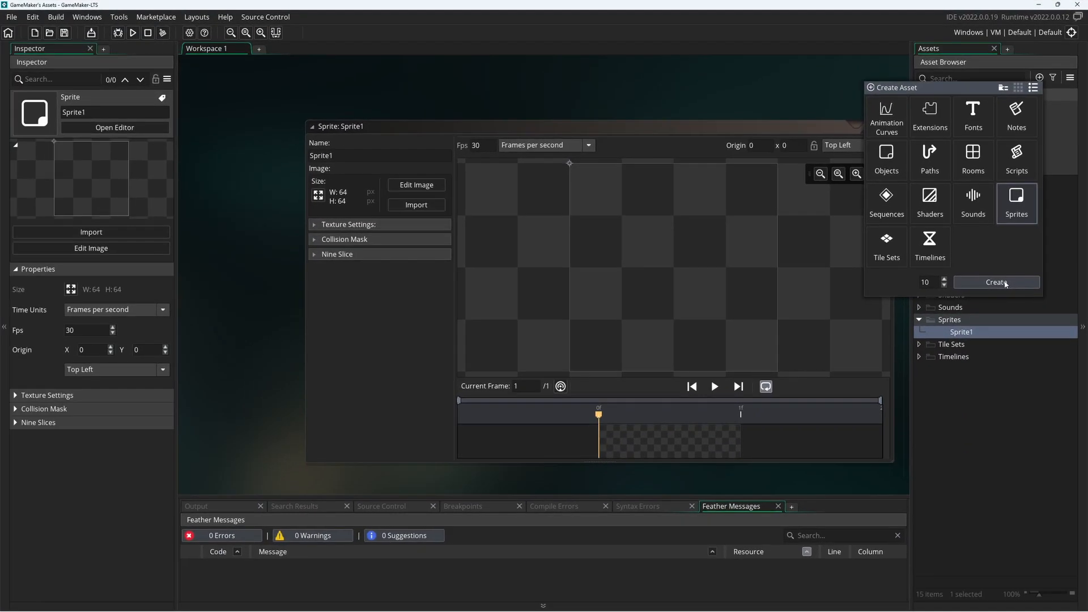
click(1000, 357)
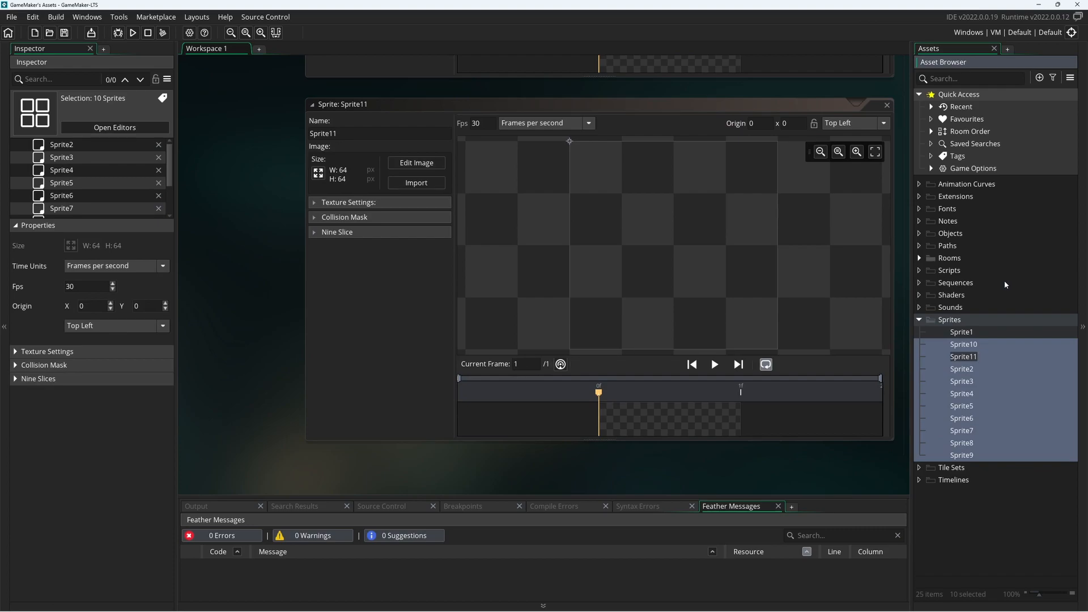
click(972, 321)
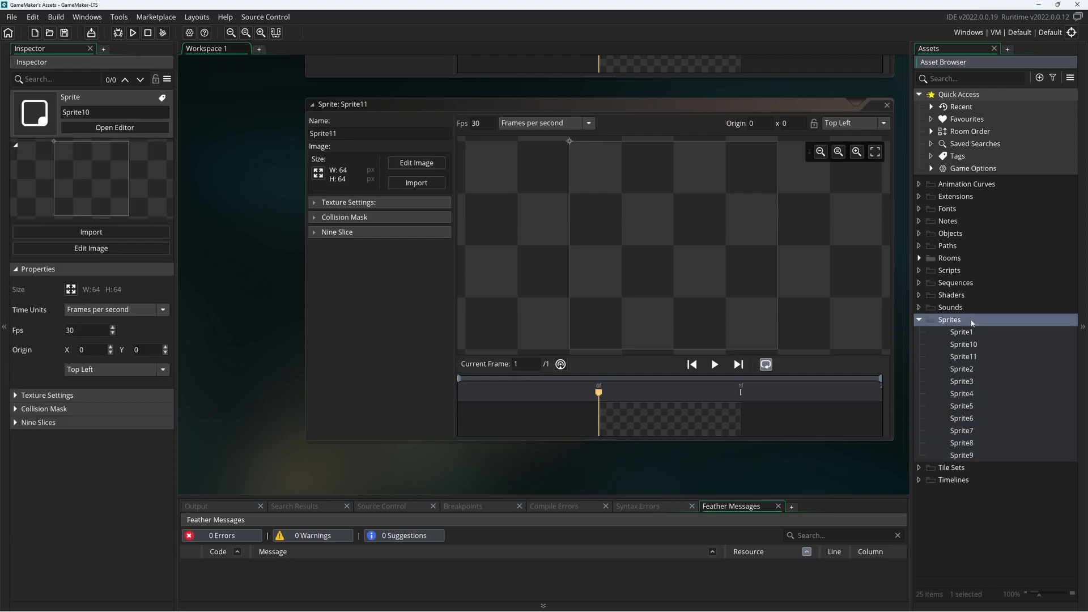
Step: Create a new object asset directly from an empty area of the workspace
right_click(256, 239)
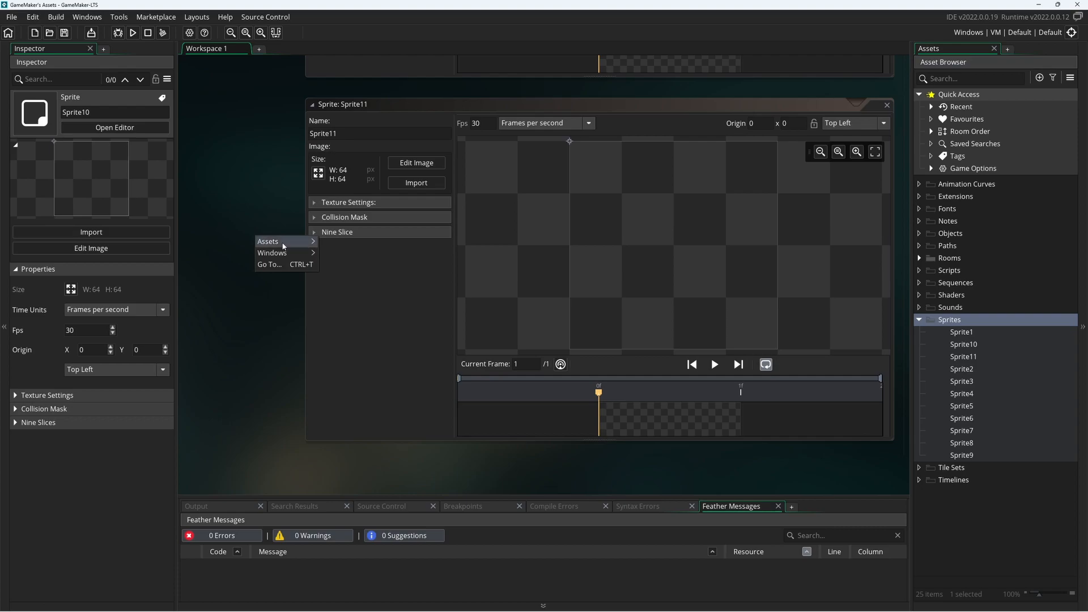
mouse_move(283, 243)
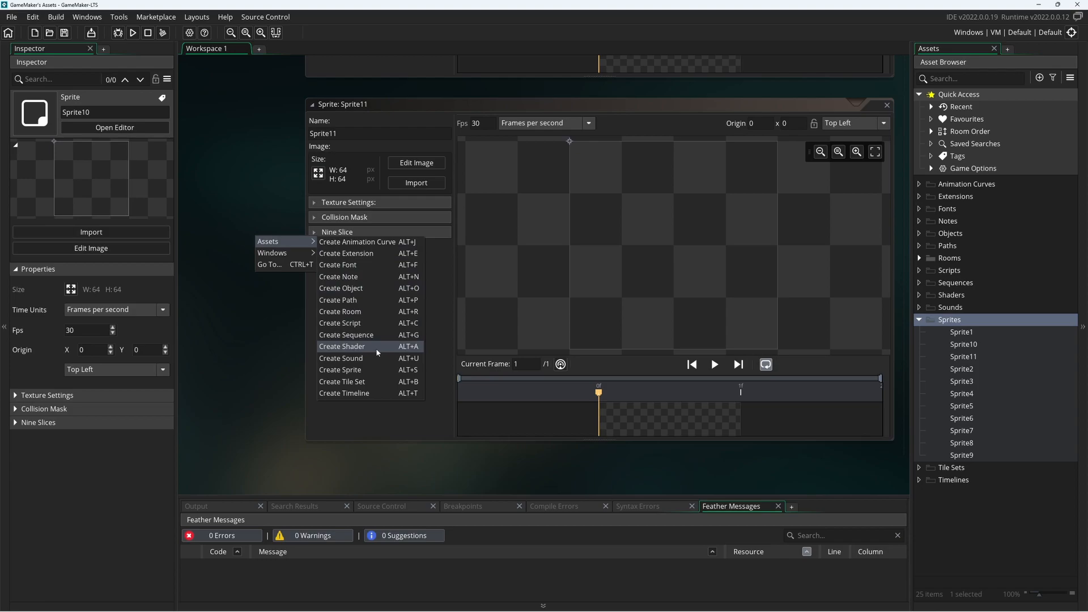
click(342, 288)
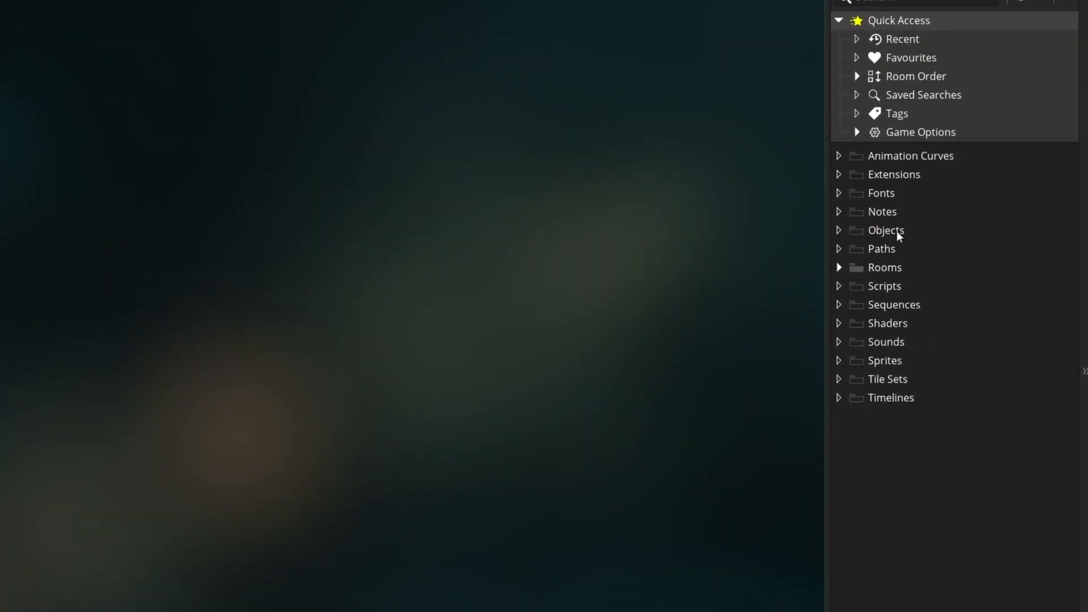
Step: Add a new sprite to the empty Sprites folder in the Asset Browser
click(898, 362)
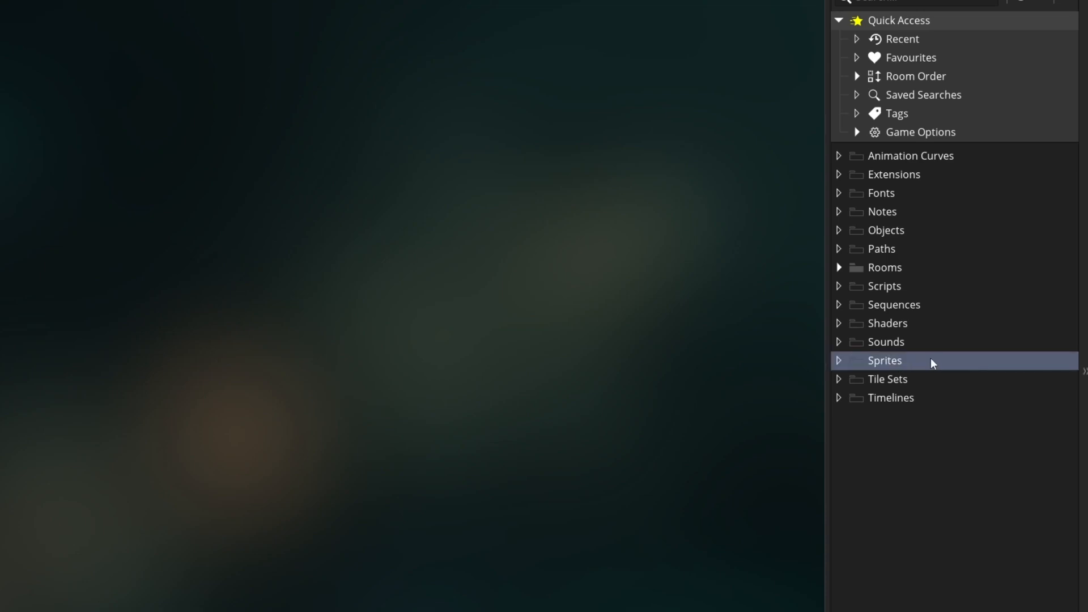
right_click(912, 365)
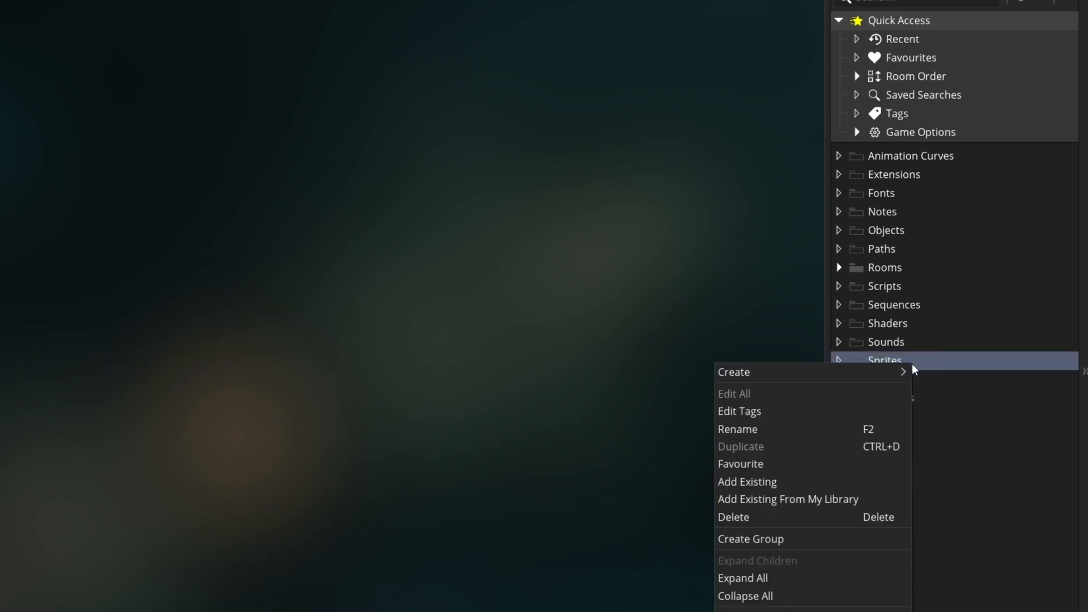
mouse_move(888, 373)
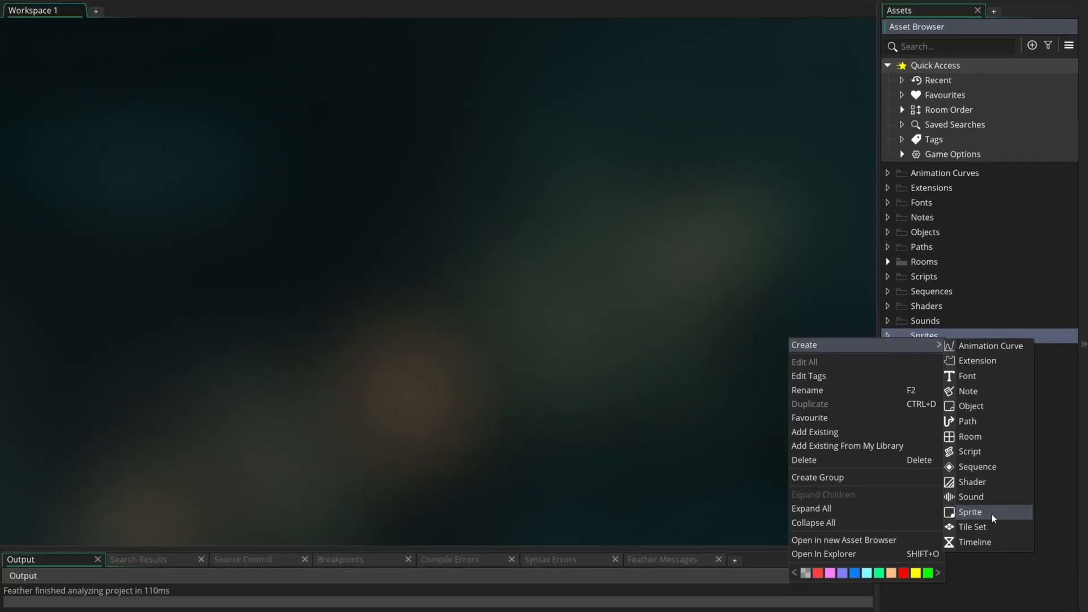
click(970, 585)
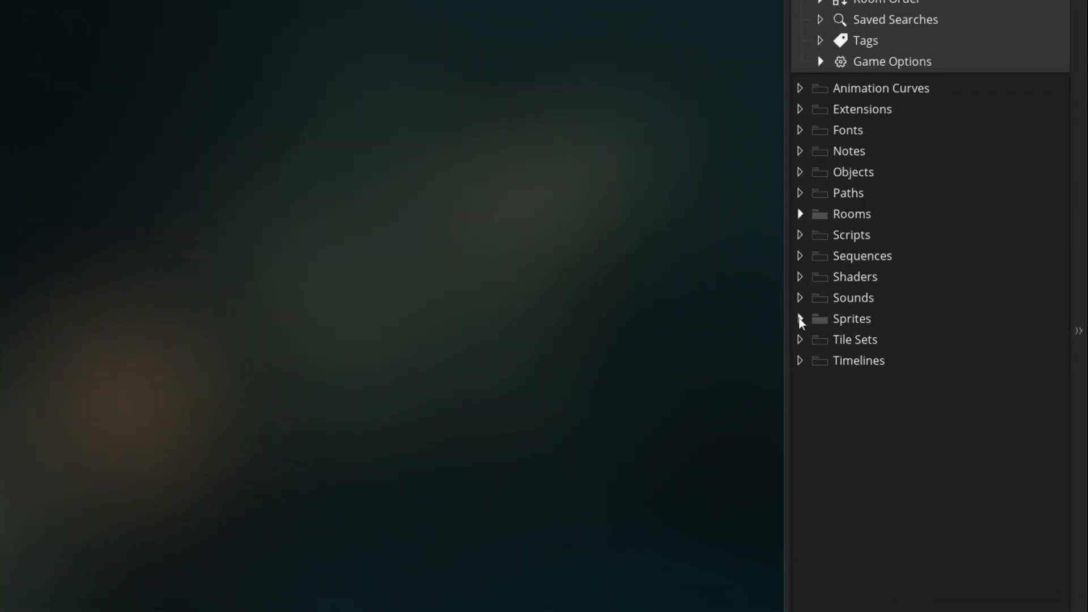
Step: Open Sprite1 from the Sprites folder and bring up its image for editing
click(919, 320)
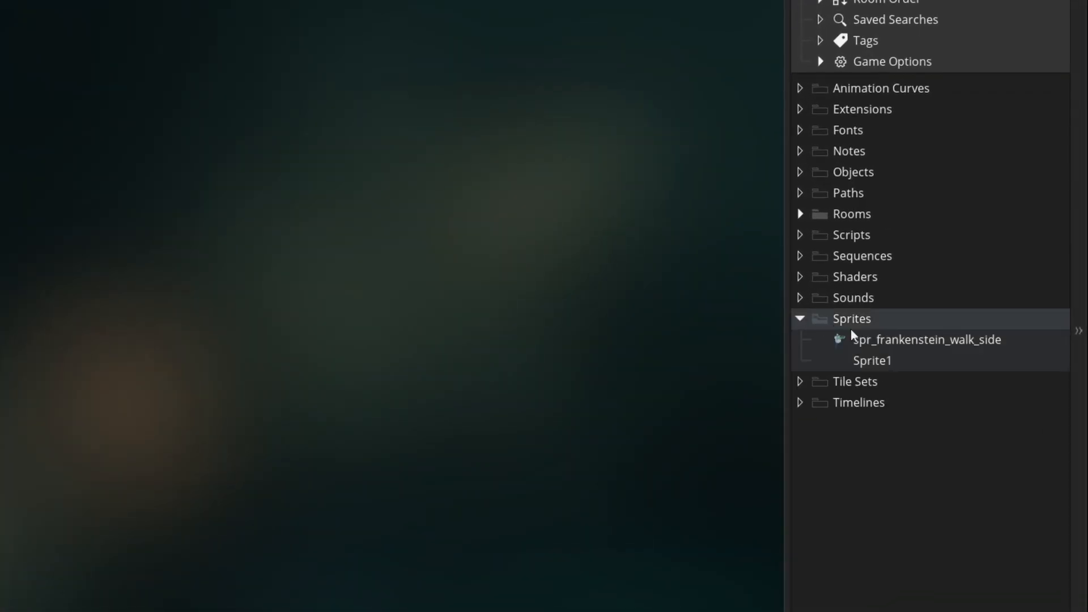
double_click(858, 359)
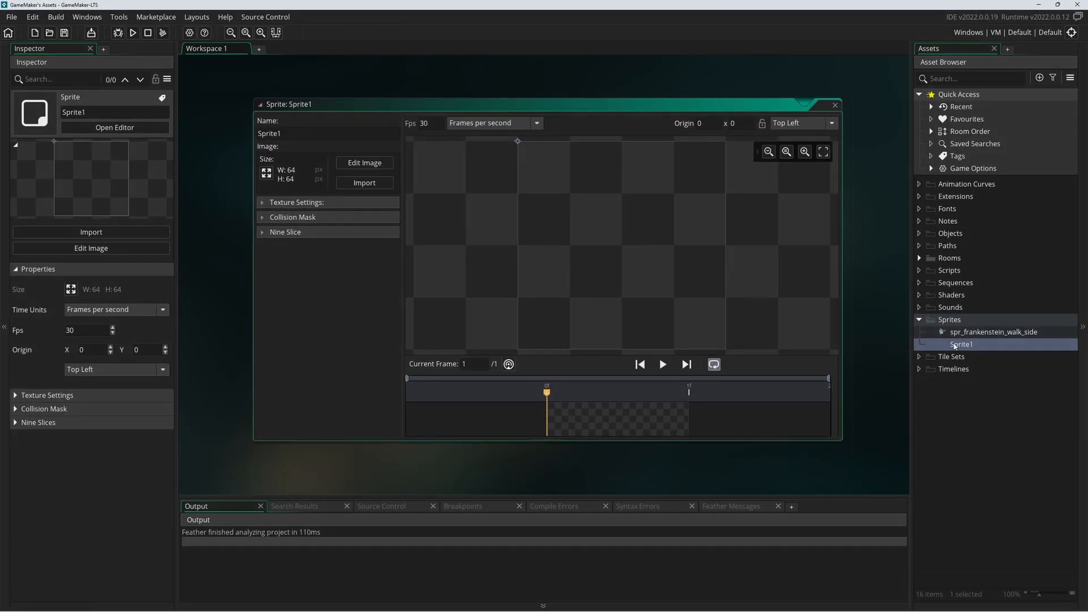
click(387, 164)
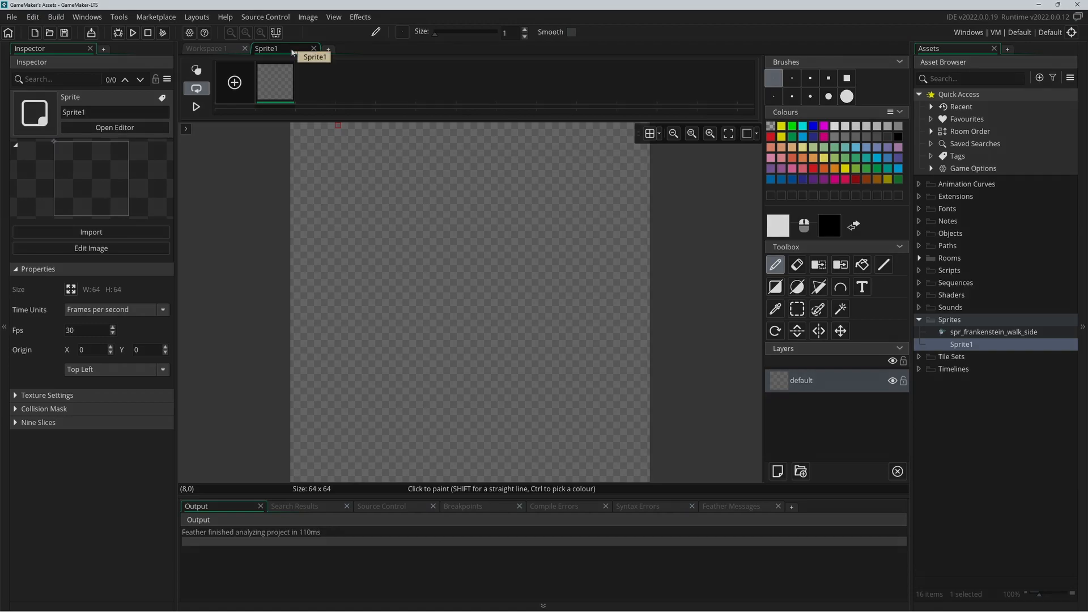
click(207, 49)
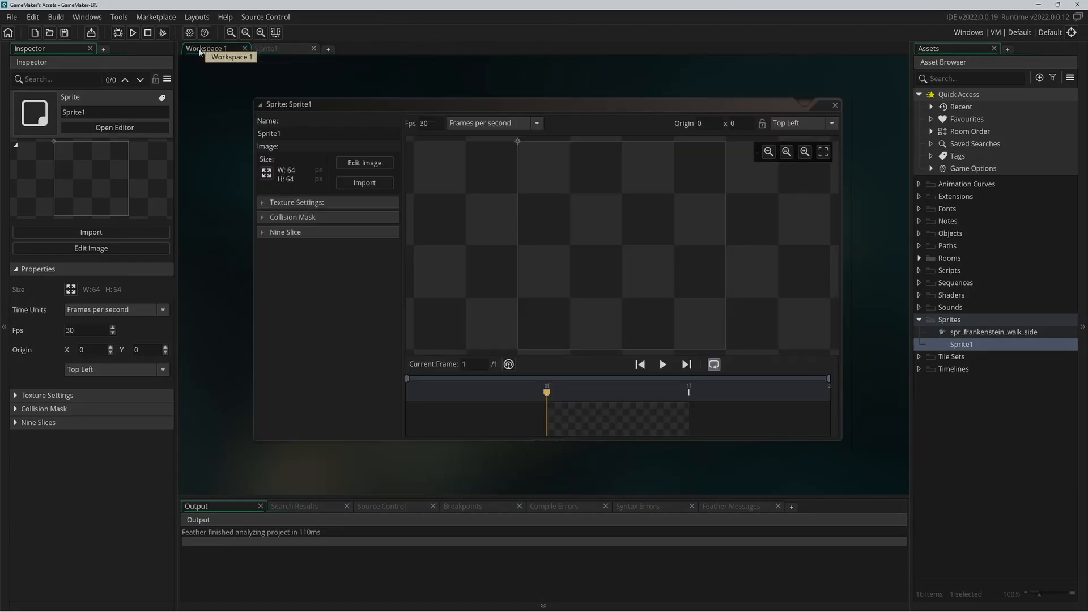
click(273, 49)
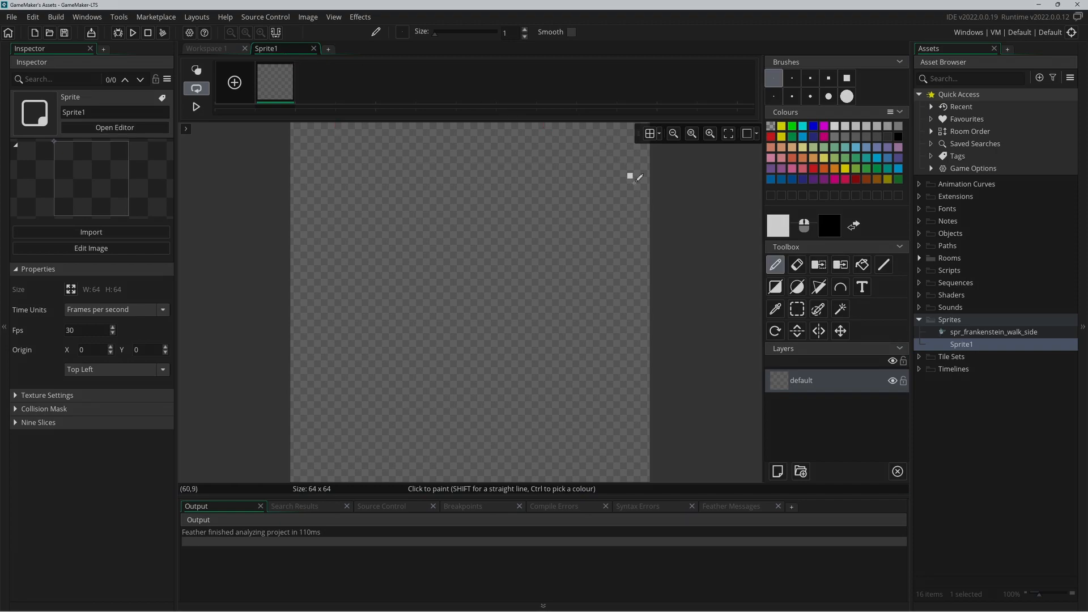
Step: Paint a light green ring with the size 7 square brush on Sprite1's first frame and add two blank frames
click(823, 82)
click(836, 159)
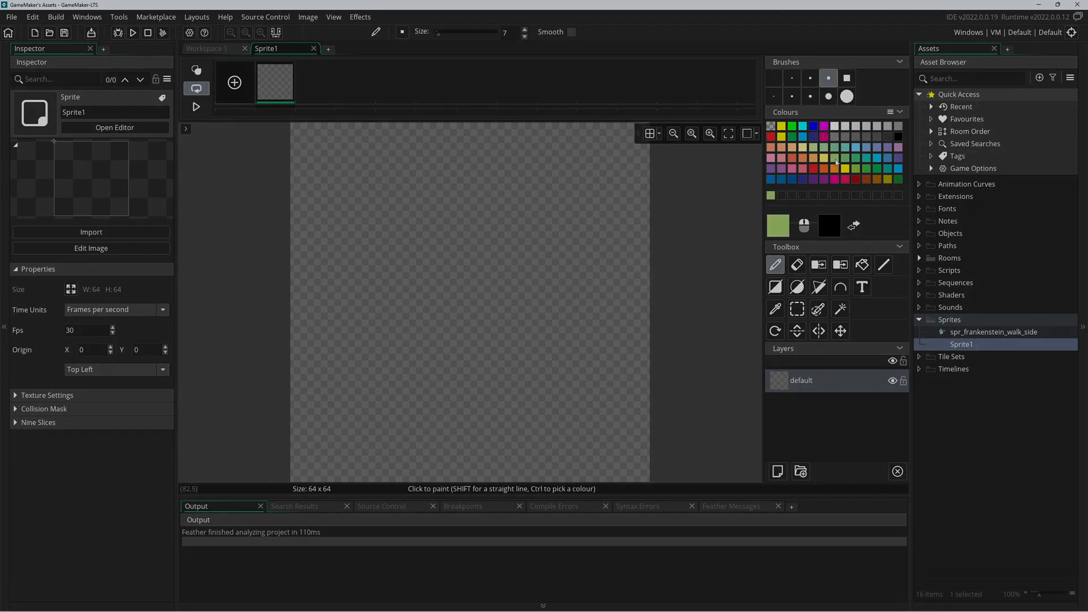
mouse_move(567, 243)
mouse_down()
mouse_move(564, 221)
mouse_move(463, 209)
mouse_move(510, 390)
mouse_move(573, 204)
mouse_up()
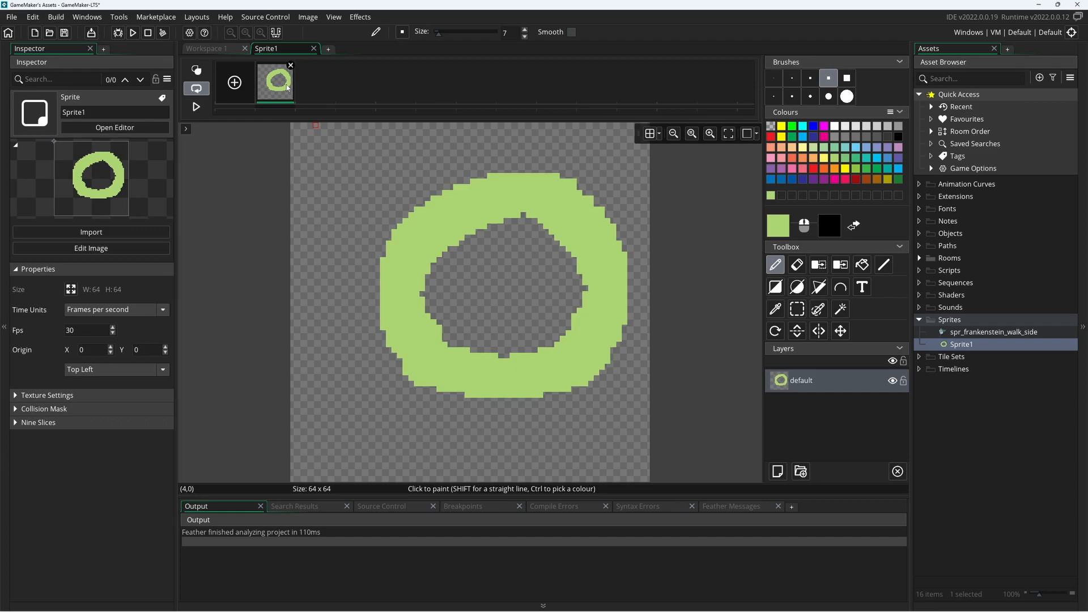
click(239, 85)
click(240, 85)
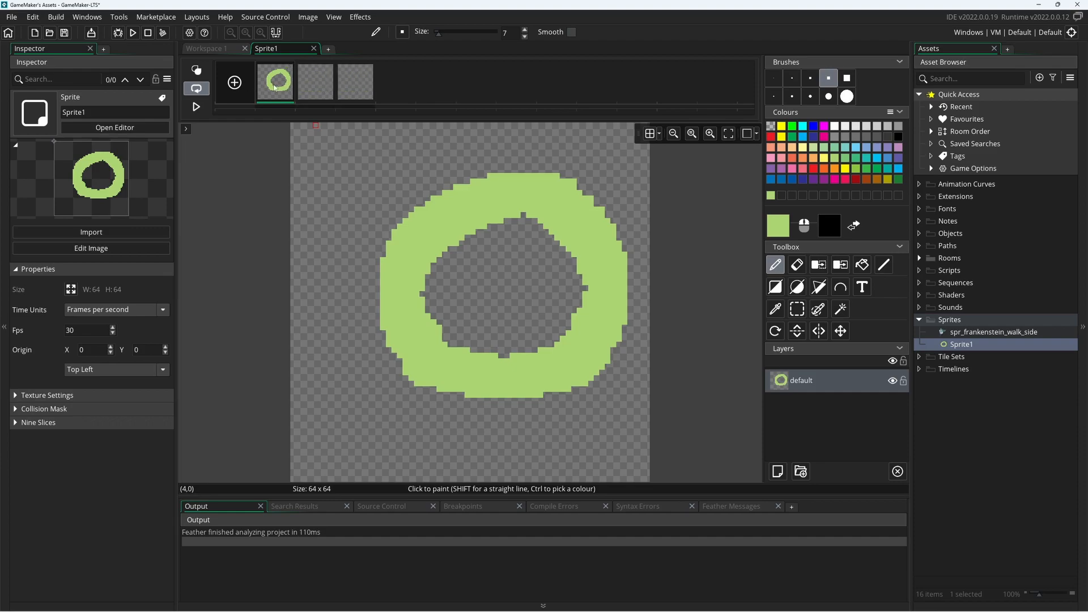
Step: Open spr_frankenstein_walk_side in the image editor and play its animation
double_click(943, 334)
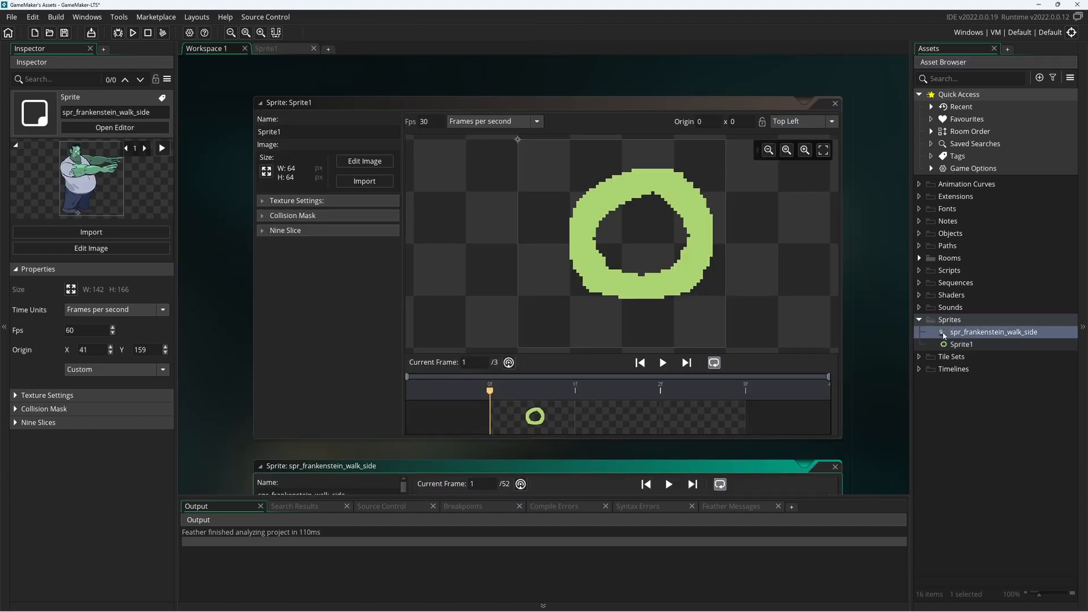
click(386, 168)
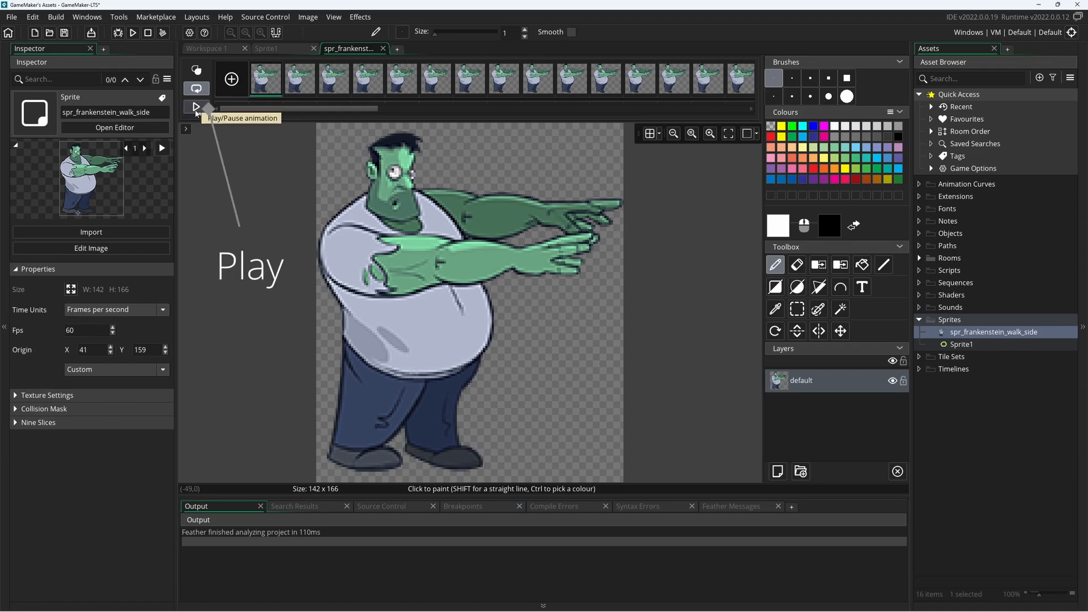
click(196, 107)
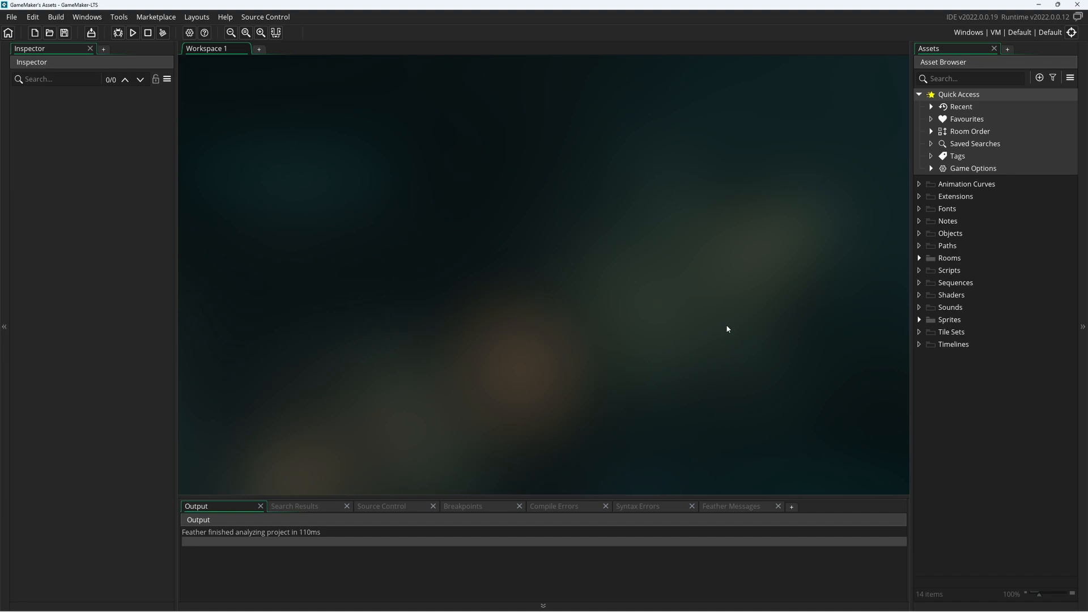
Step: Open spr_frankenstein_walk_side in the sprite editor and examine its name, Fps and origin preset options
click(919, 319)
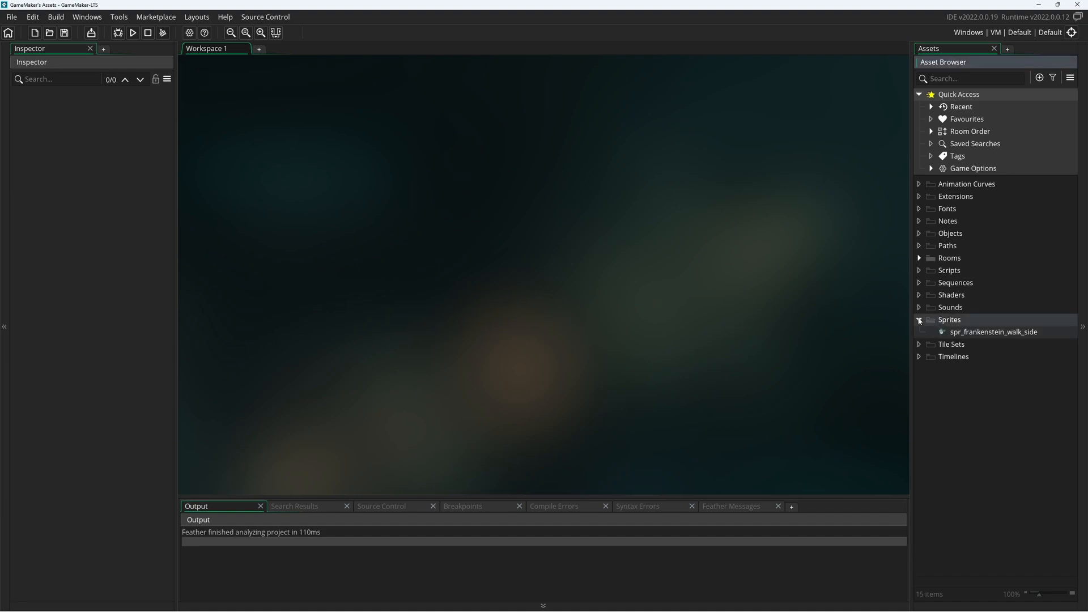
double_click(956, 333)
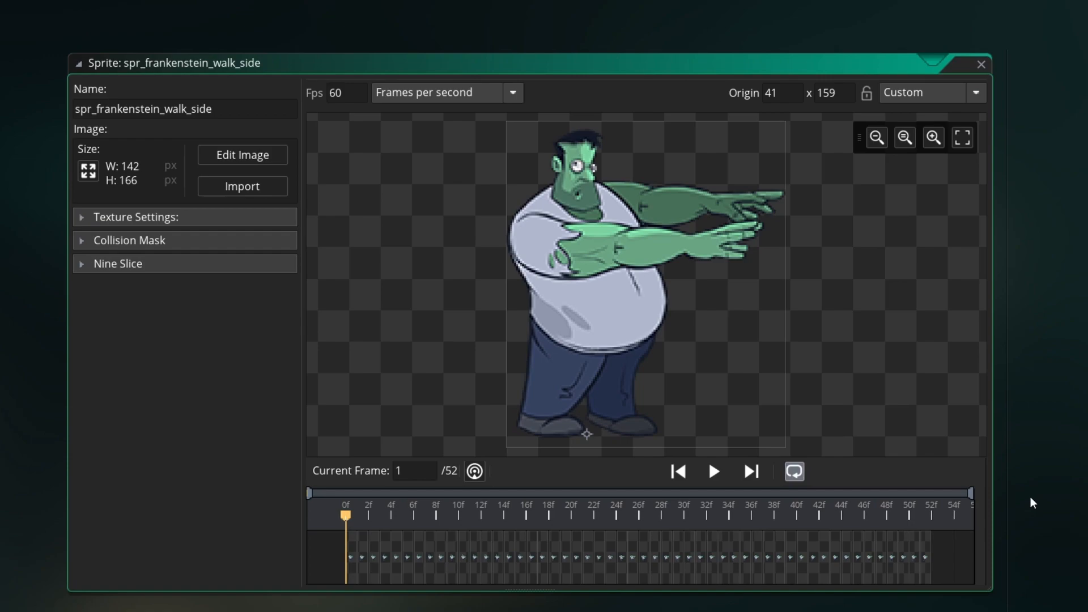
drag(233, 110, 80, 105)
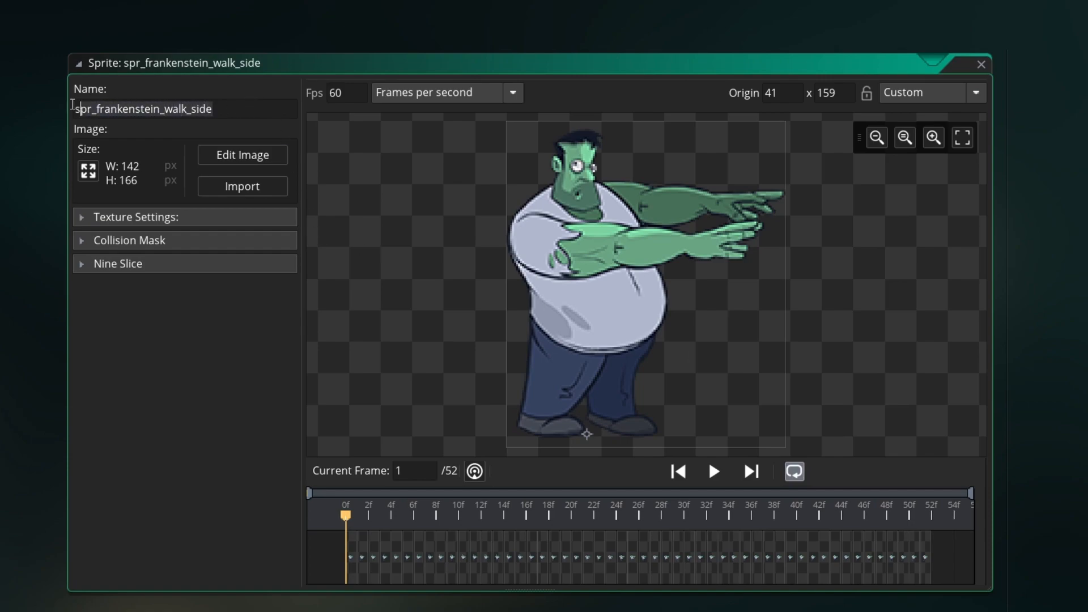
click(337, 93)
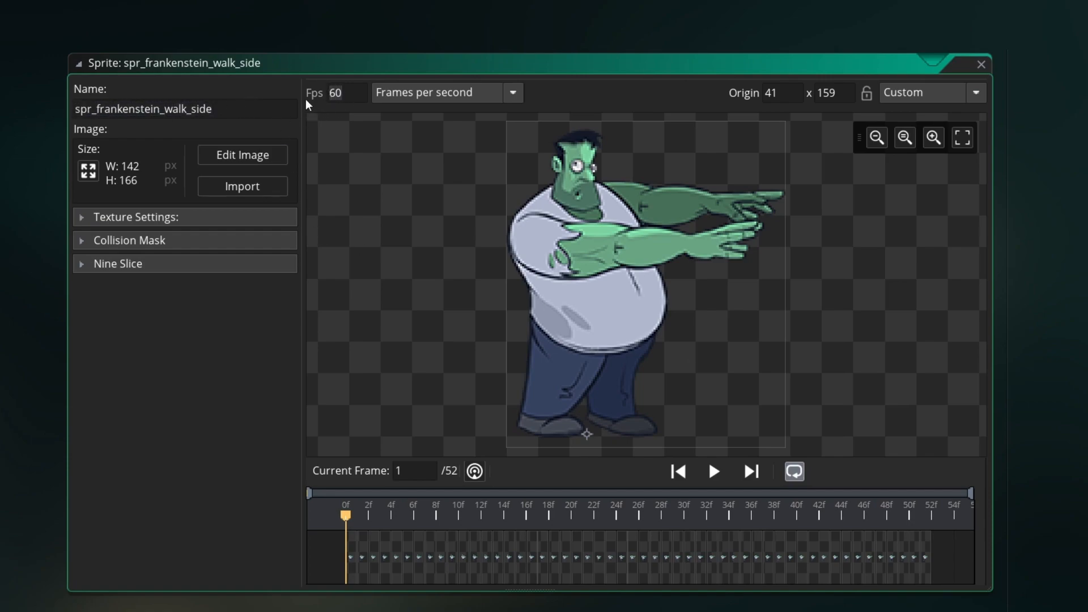
click(936, 95)
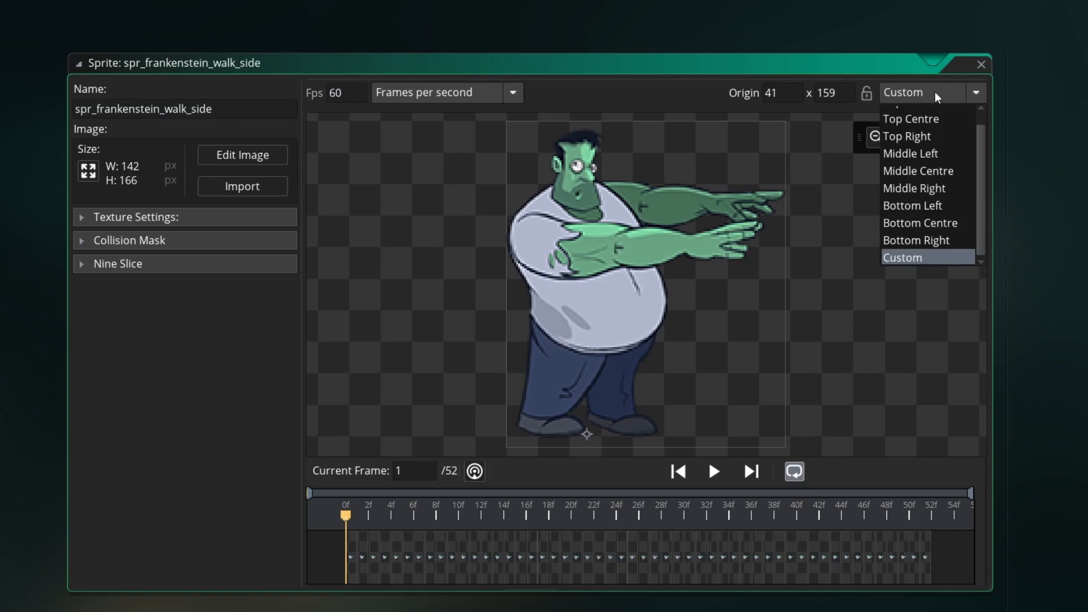
click(937, 95)
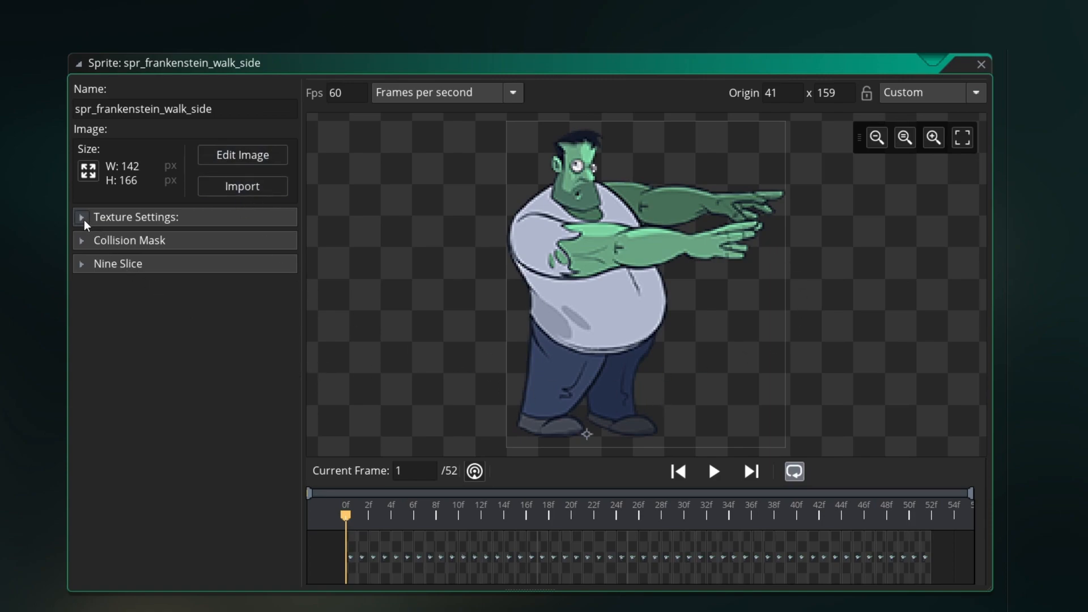
Step: Examine the sprite's Collision Mask and Nine Slice settings and play its animation preview
click(85, 243)
click(85, 244)
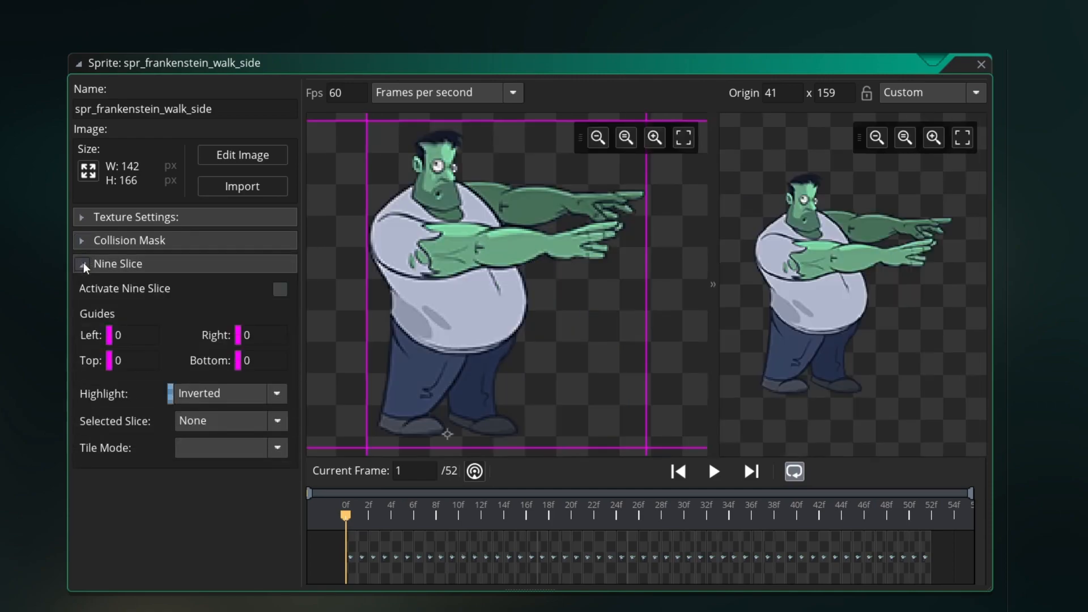
click(84, 264)
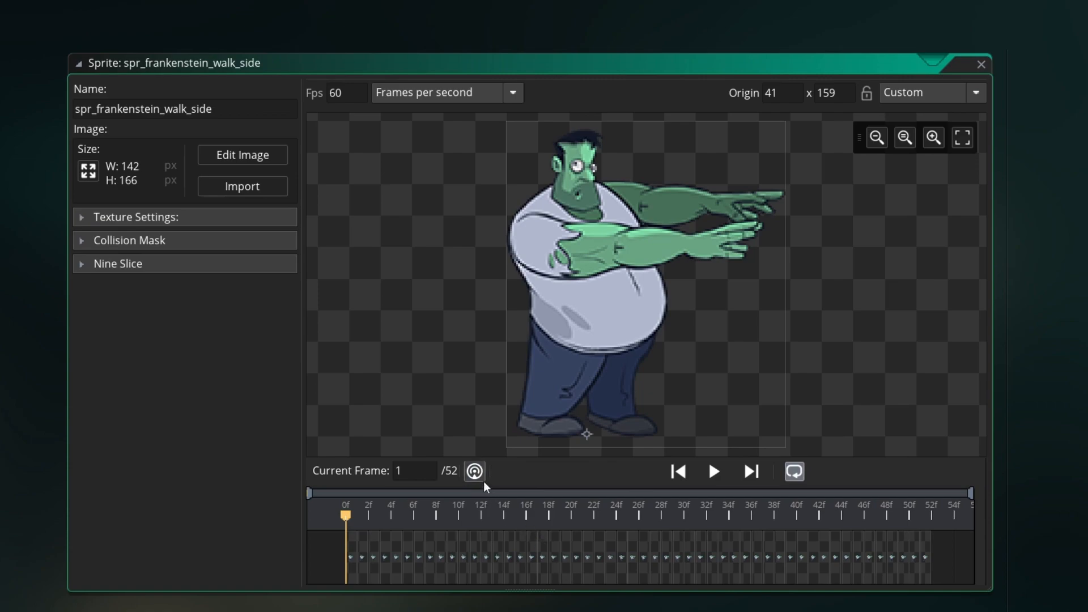
click(717, 472)
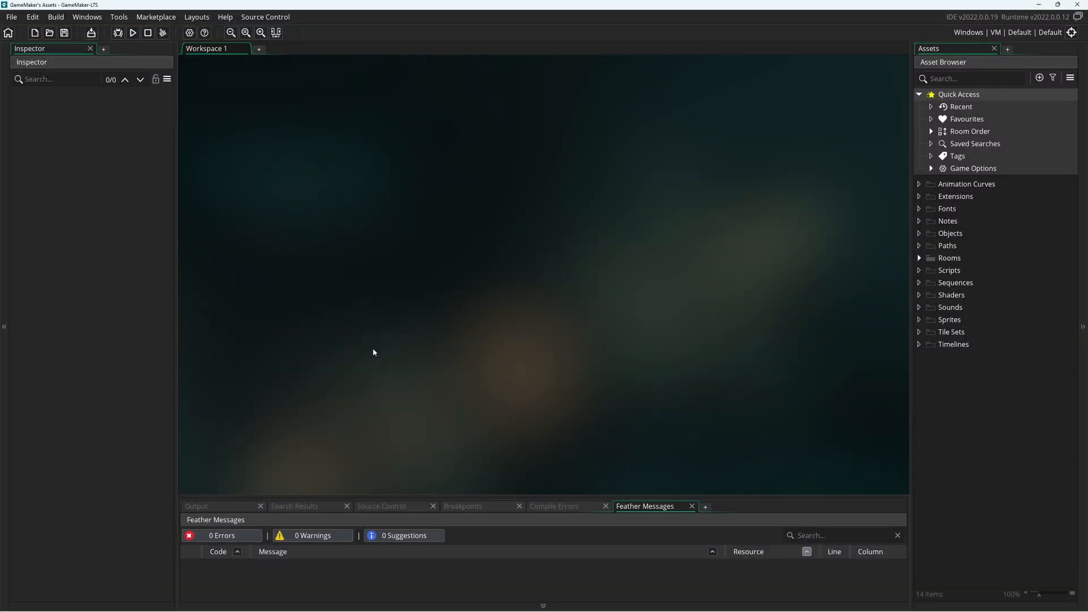
Step: Create a new object in the Objects group and open it in the object editor
right_click(971, 233)
mouse_move(950, 238)
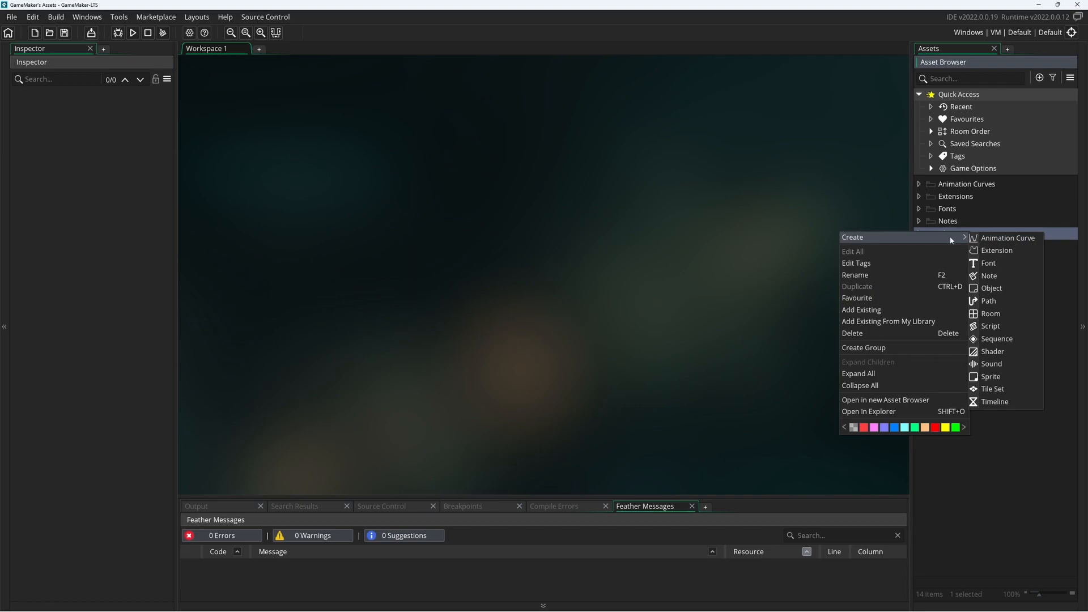
click(1013, 289)
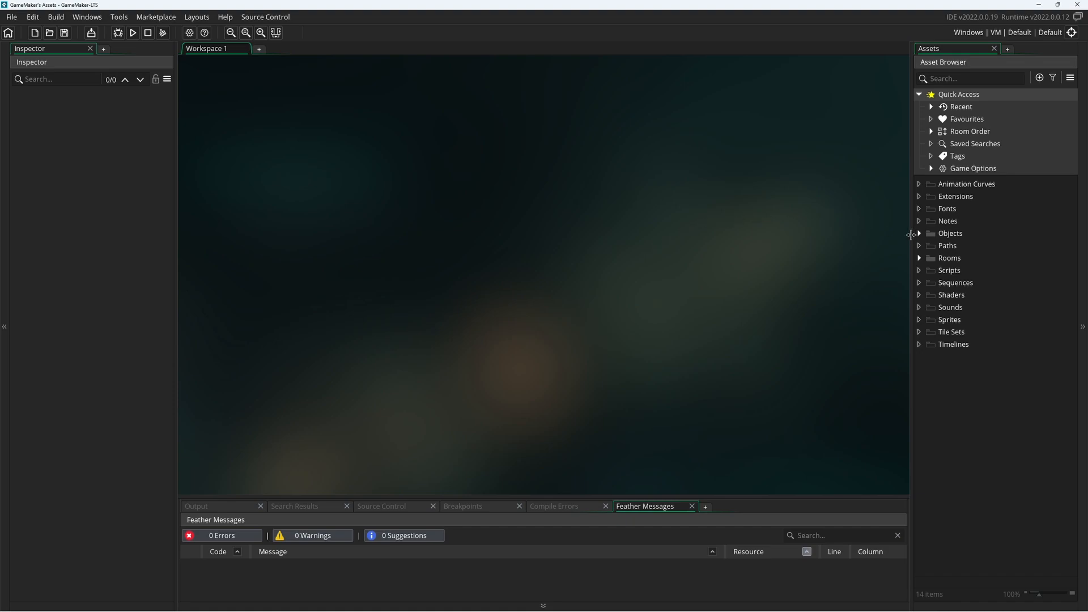
click(919, 233)
double_click(957, 247)
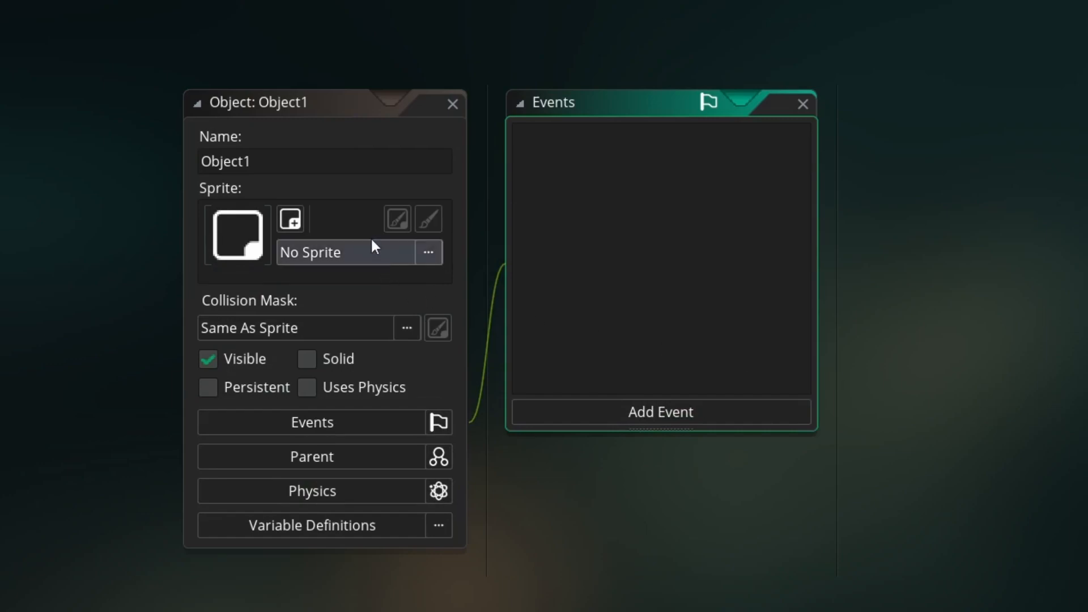
Step: Examine the new object's name, Physics and Variable Definitions, closing both extra windows when finished
drag(374, 163, 164, 168)
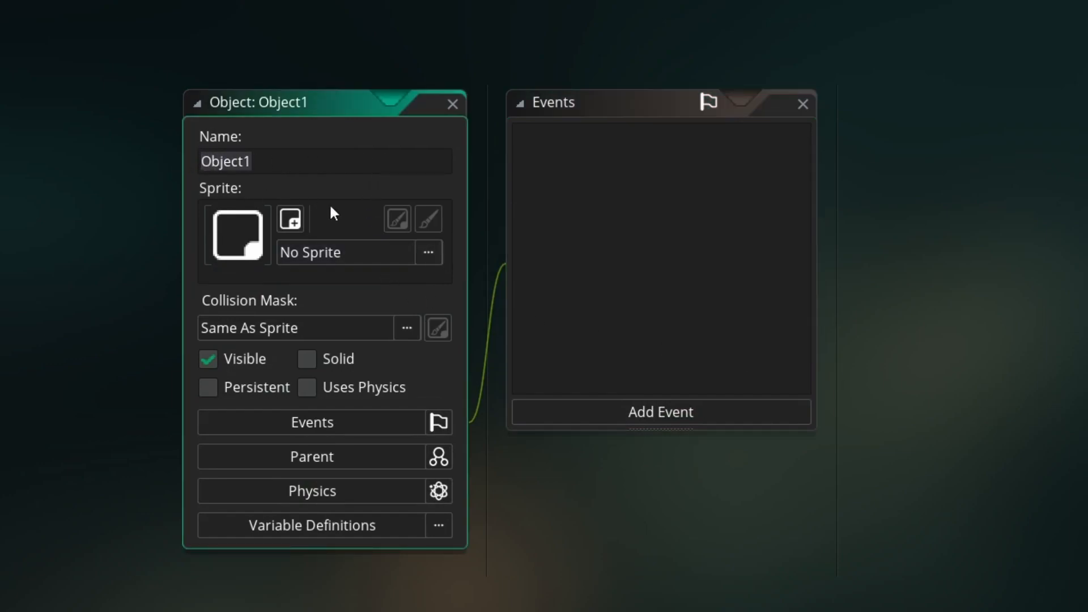
click(335, 290)
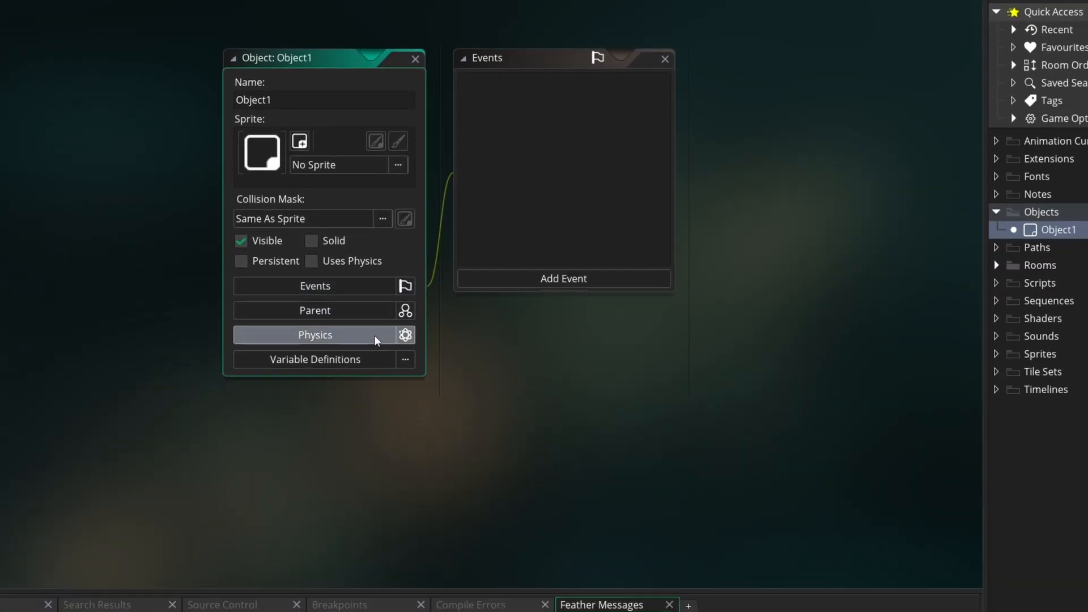
click(341, 490)
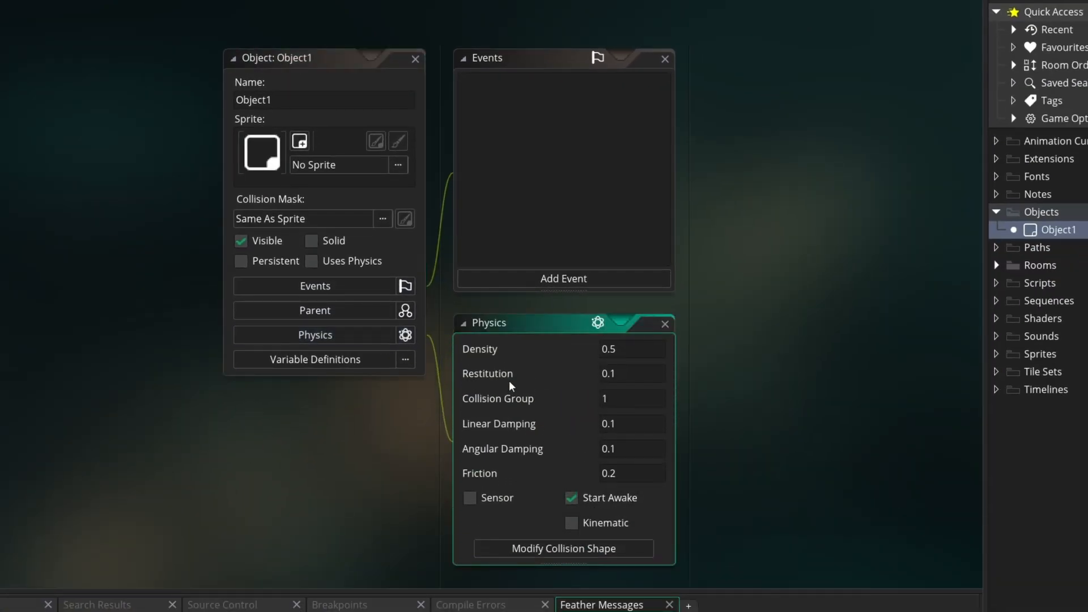
click(320, 358)
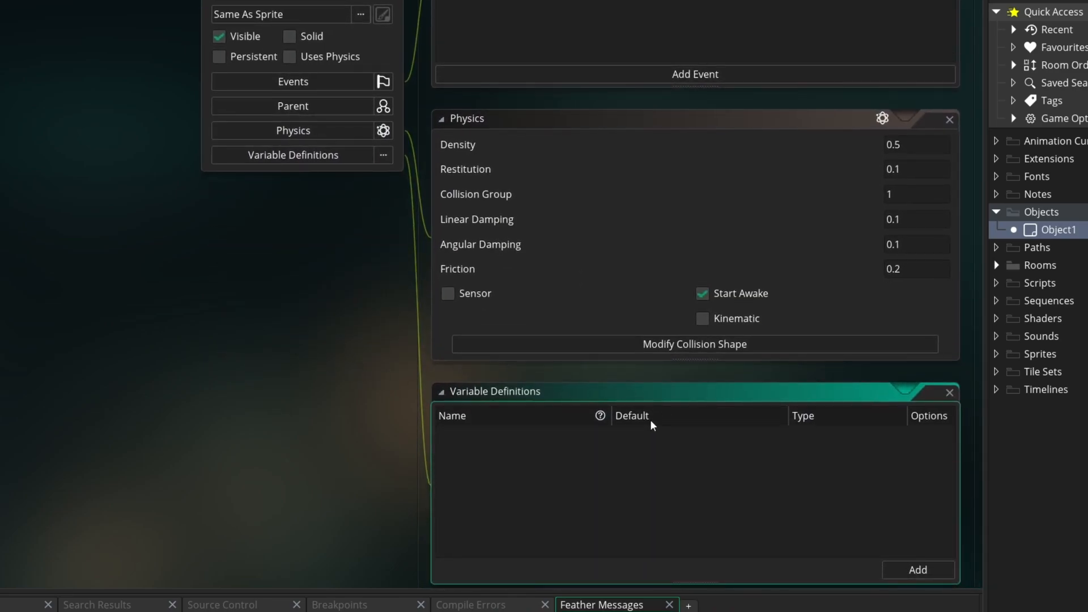
click(954, 393)
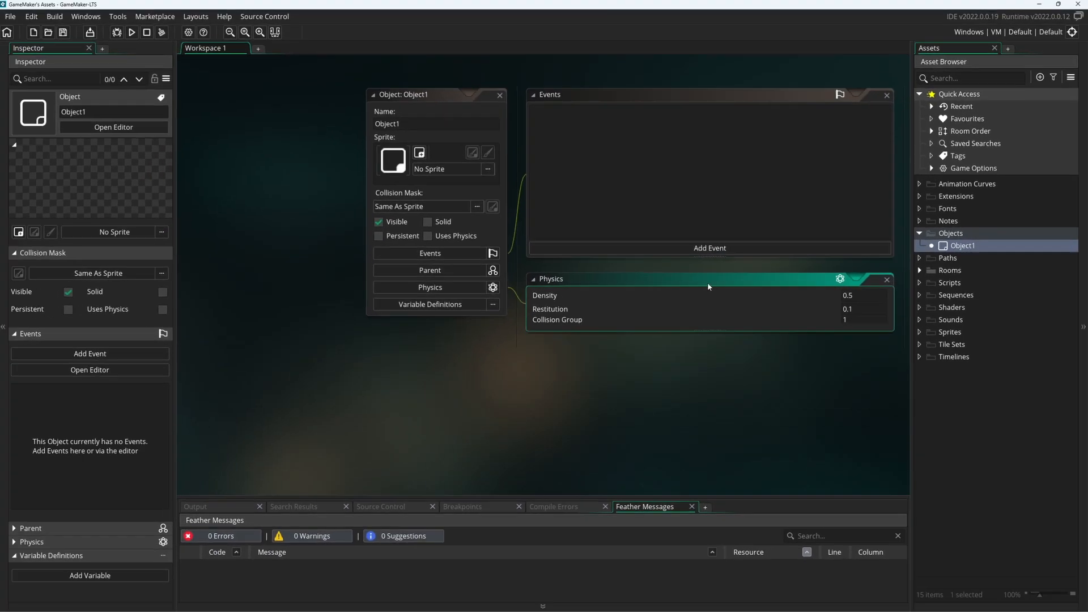
click(928, 279)
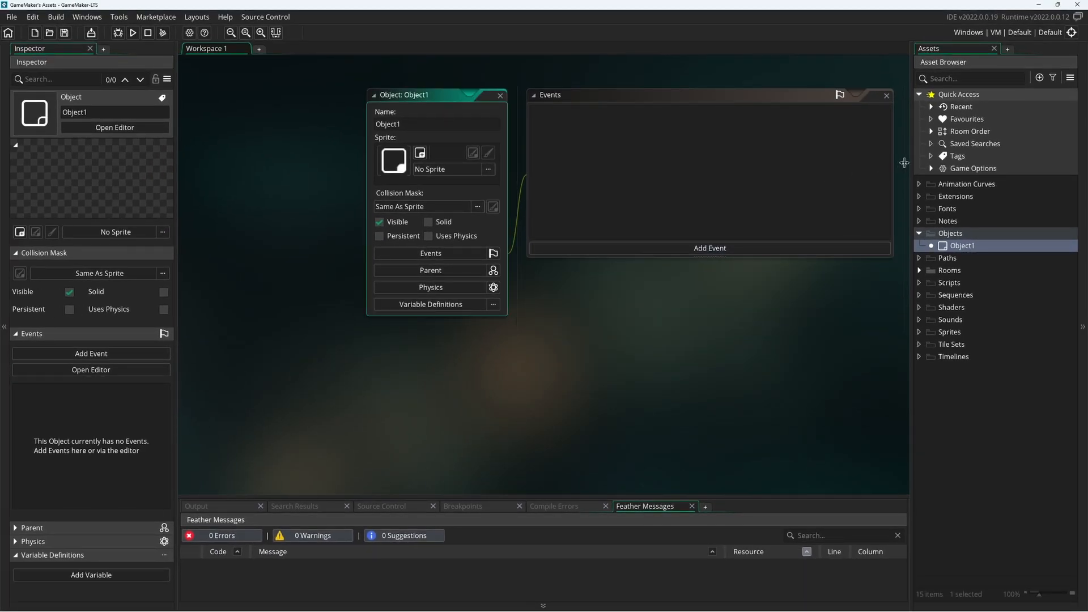
drag(903, 164, 672, 174)
drag(426, 101, 272, 100)
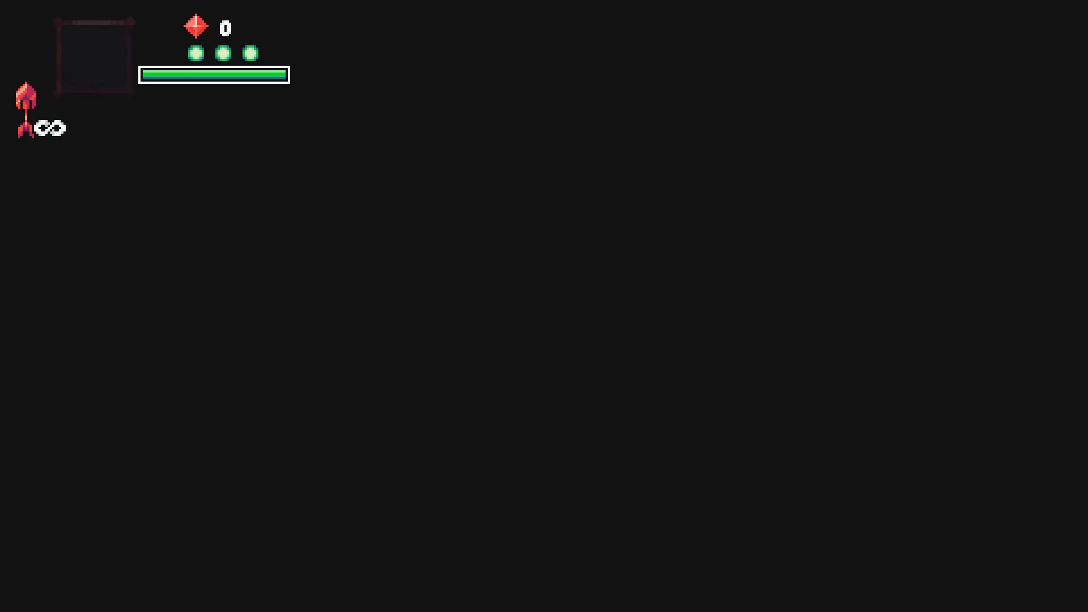
key(Right)
key(Right)
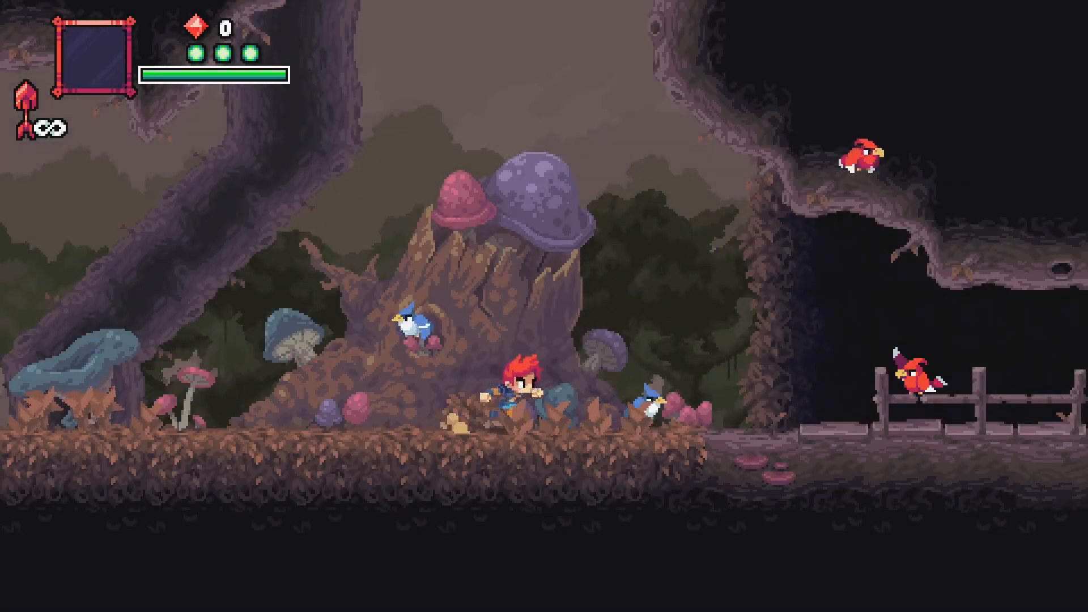
key(Left)
key(Left)
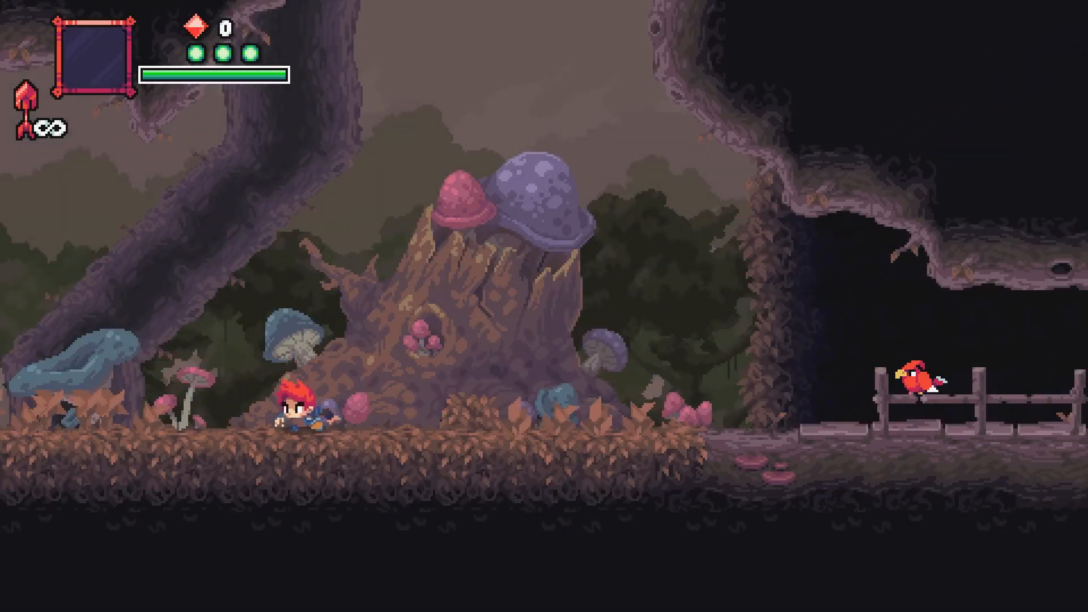
key(Right)
key(space)
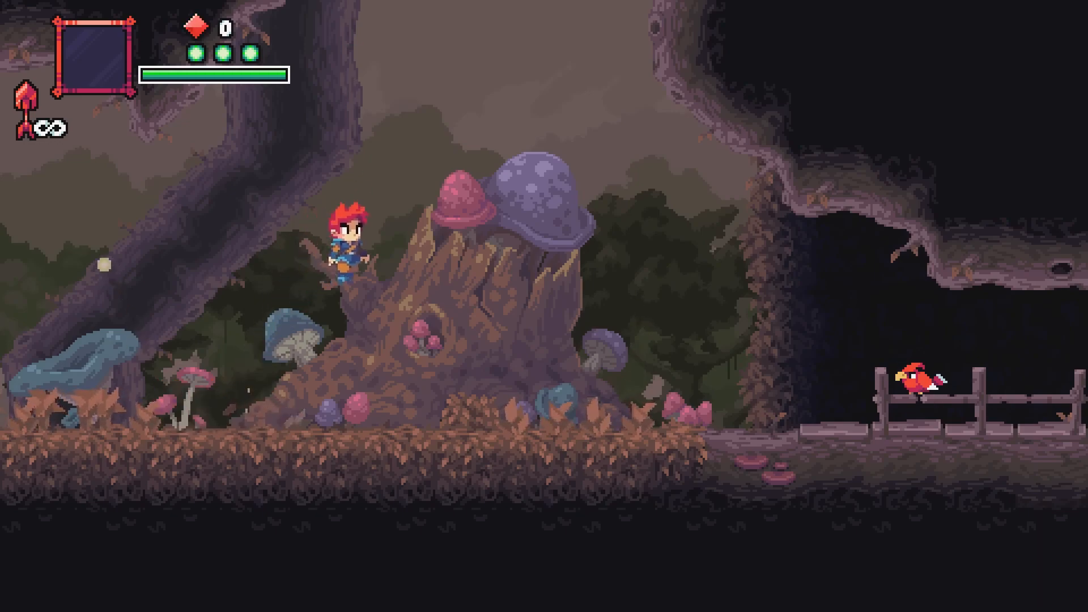
key(Right)
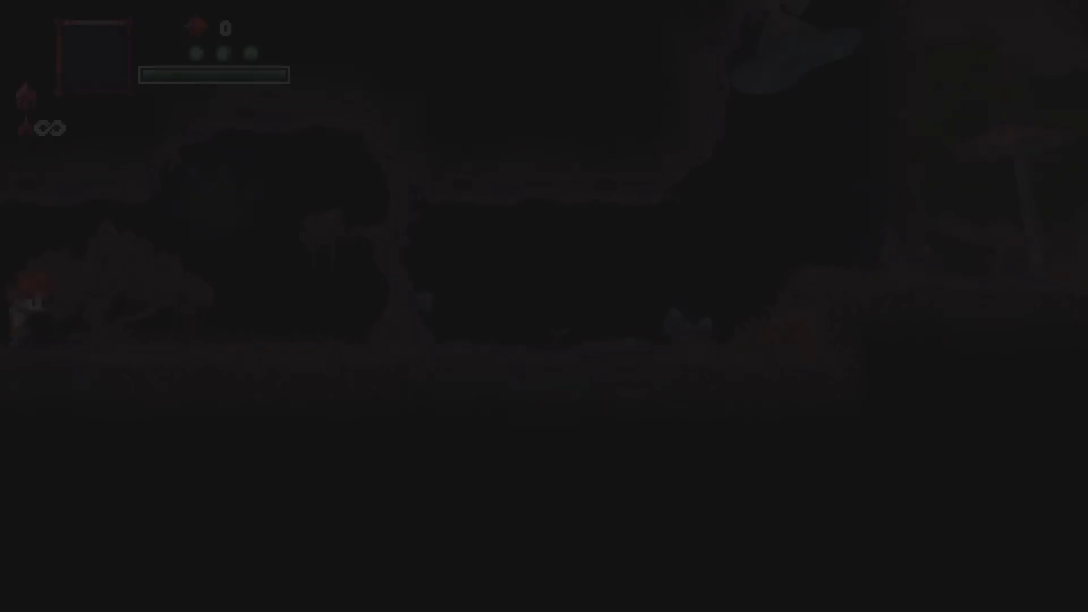
key(Right)
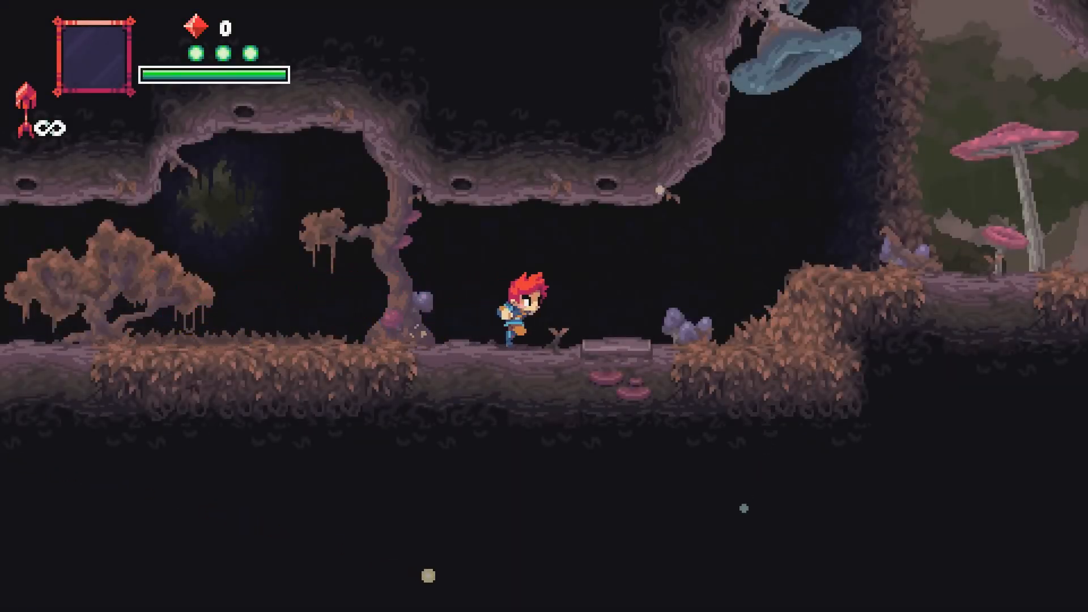
key(Right)
key(space)
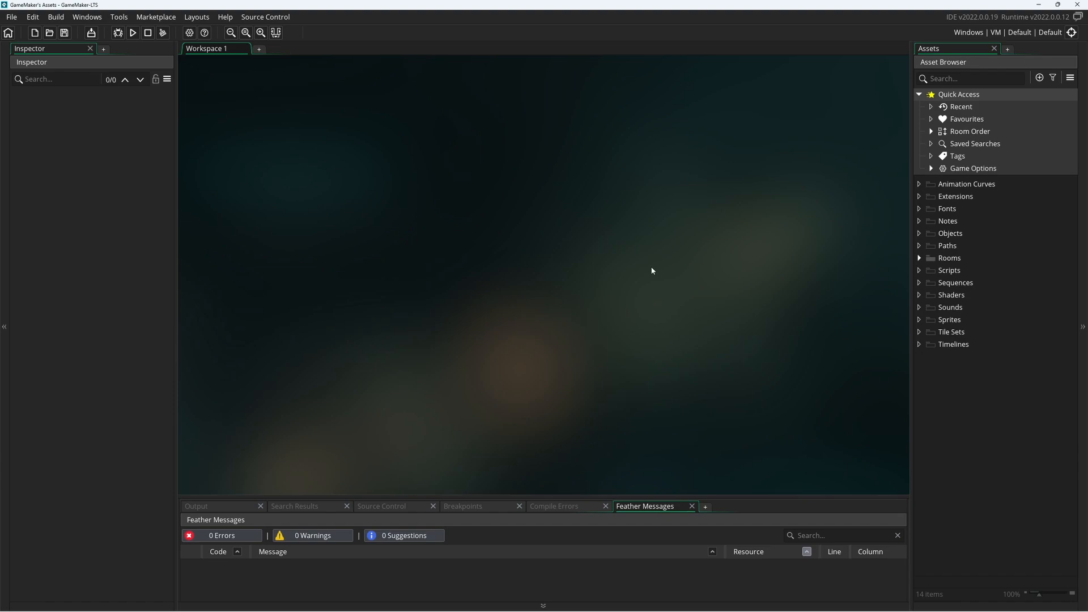
Step: Create a new room in the Rooms group and switch between Workspace 1 and its room editor
right_click(966, 261)
mouse_move(929, 270)
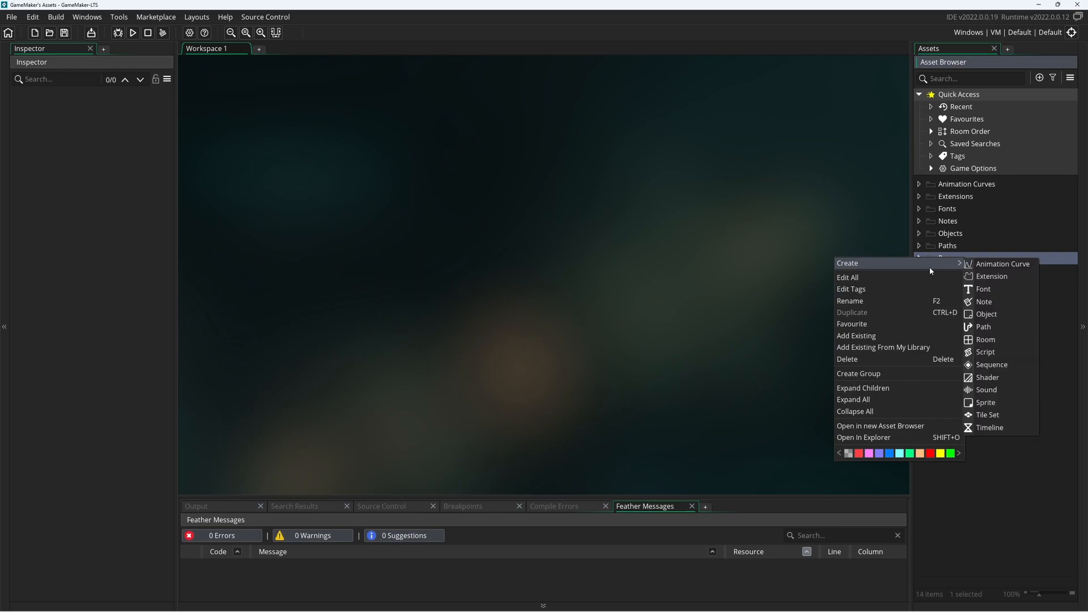
click(1003, 342)
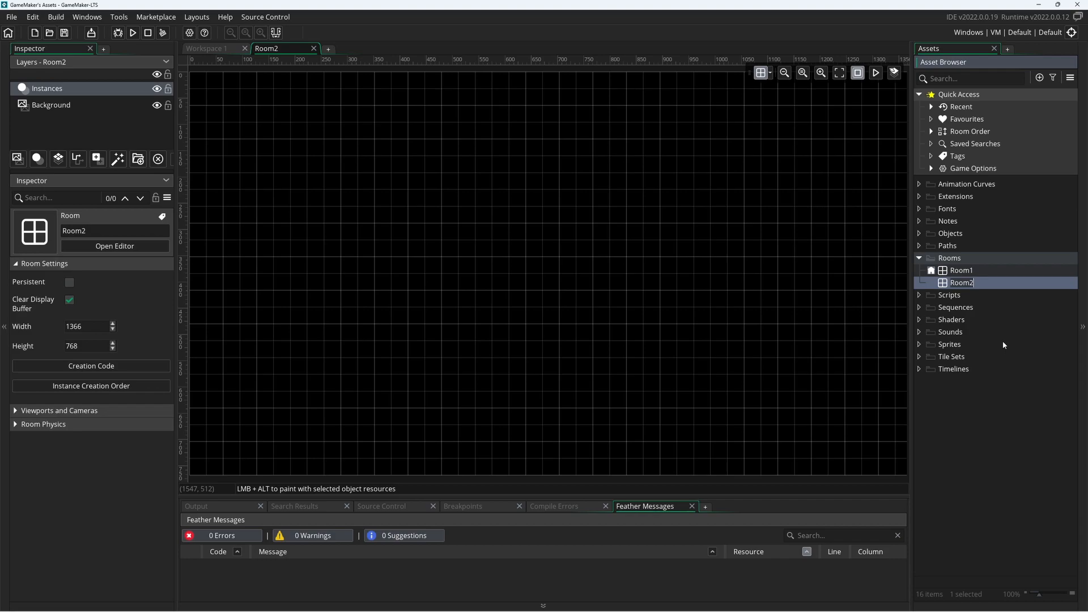
click(195, 52)
click(290, 52)
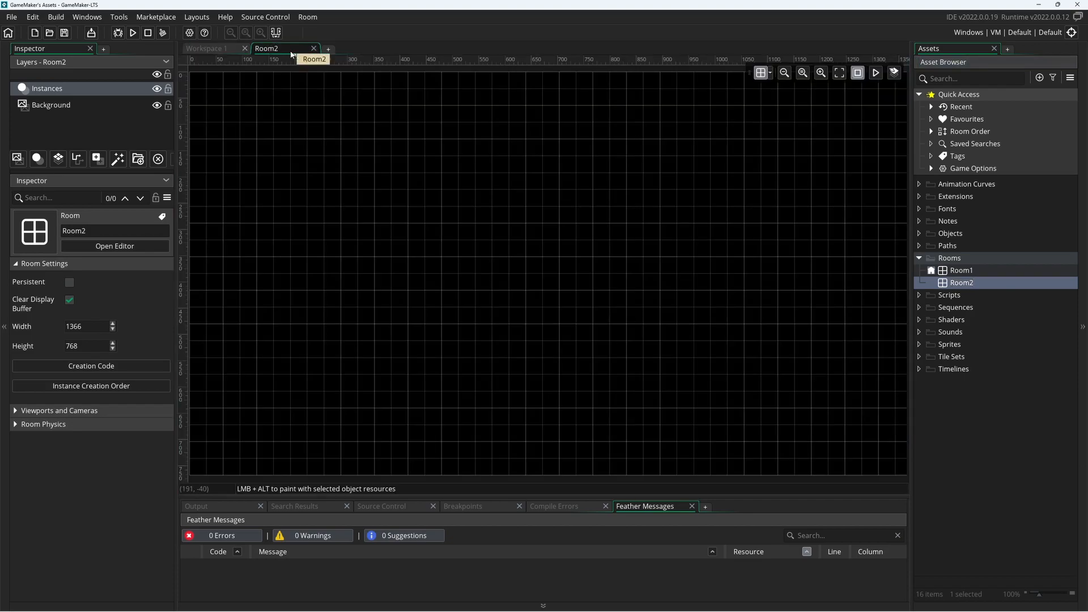
click(226, 50)
click(278, 48)
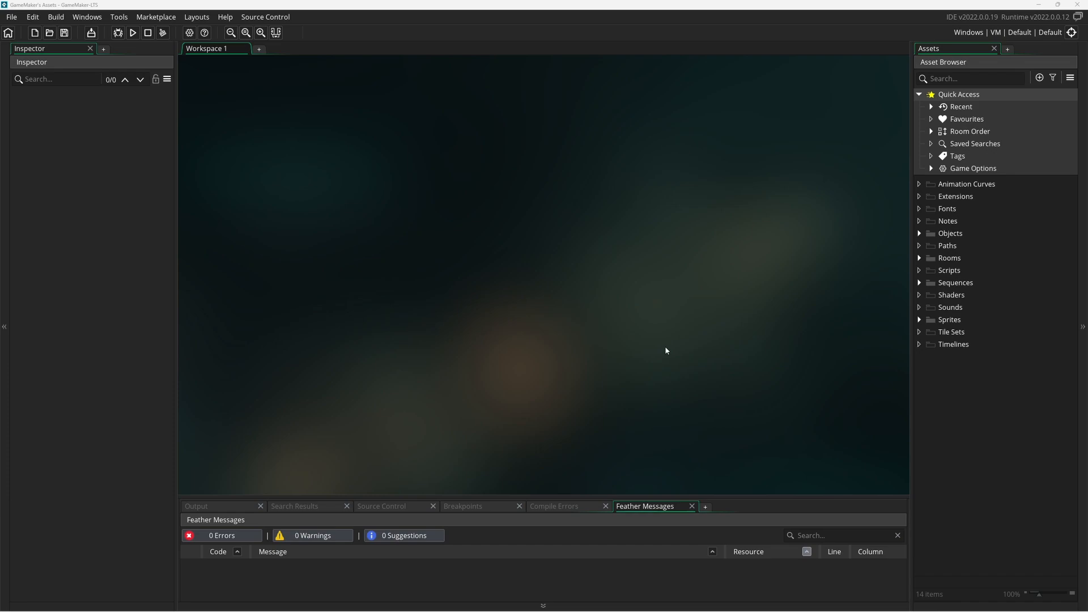
Step: Open rm_level_1 in the room editor and switch between it and Workspace 1
click(919, 259)
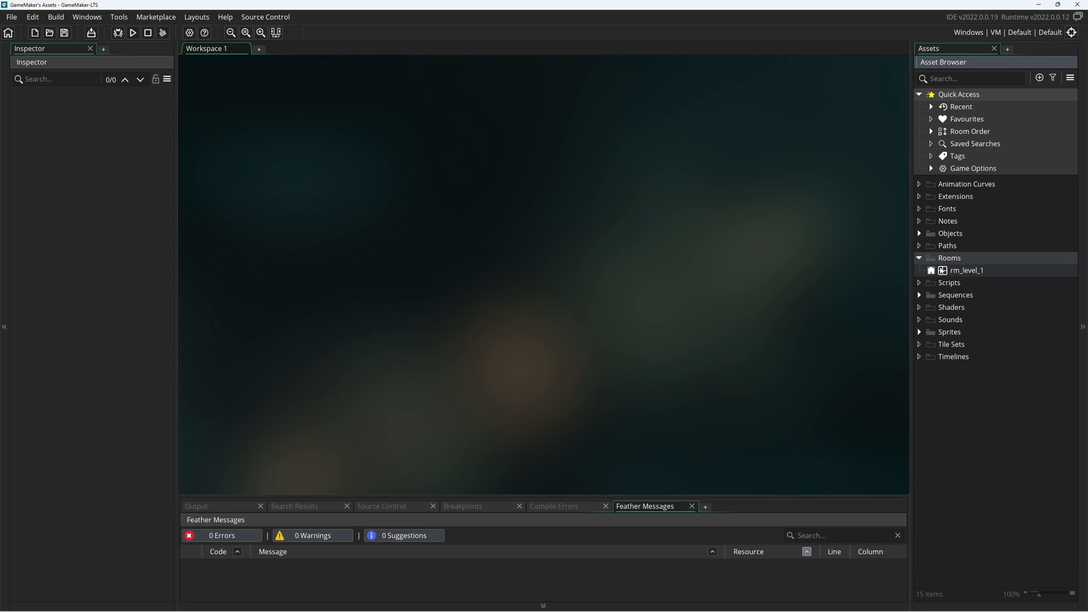
double_click(942, 271)
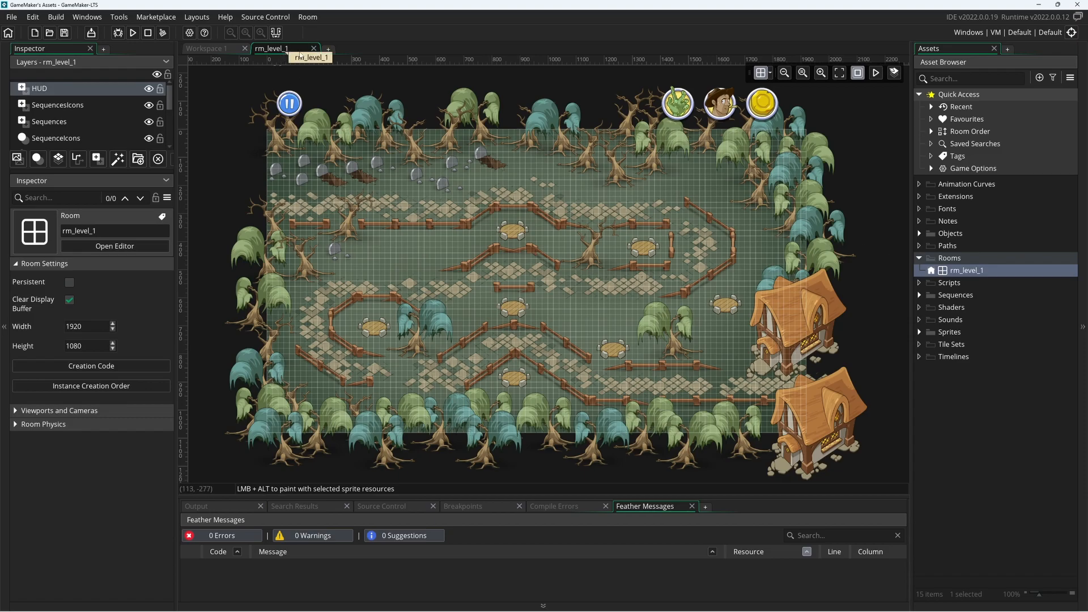
click(222, 50)
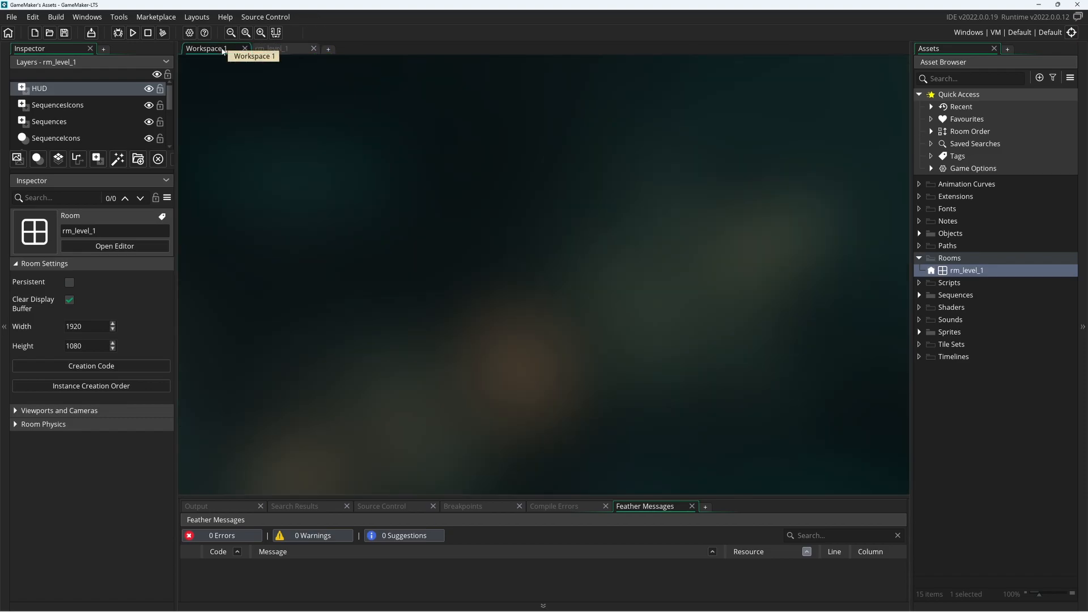
click(293, 50)
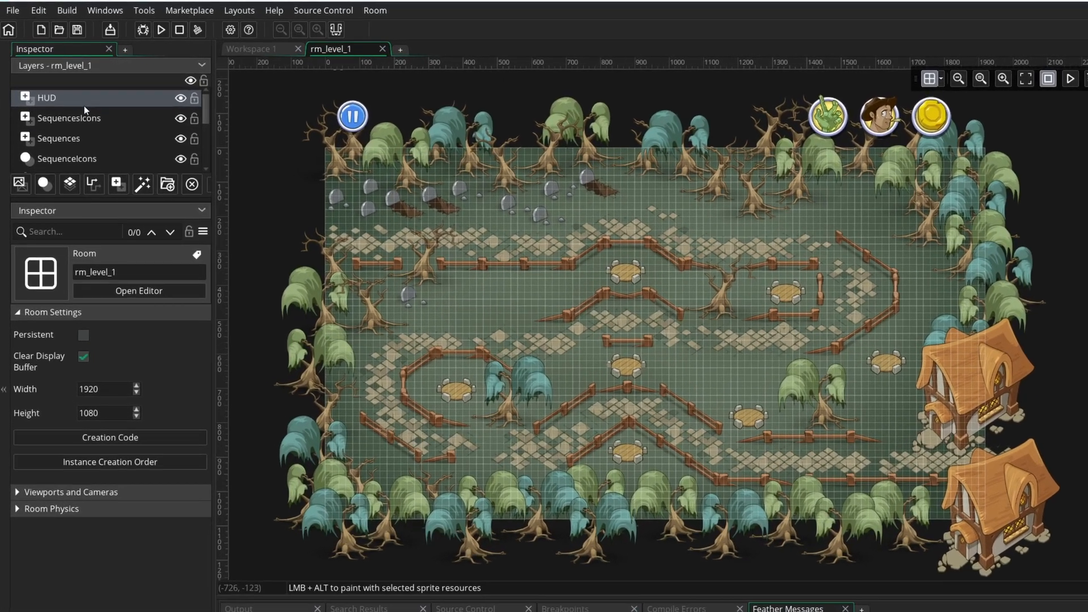
Step: Look through rm_level_1's layers, select the Instances layer and review its list of instances
scroll(90, 93, down, 1)
scroll(113, 115, down, 1)
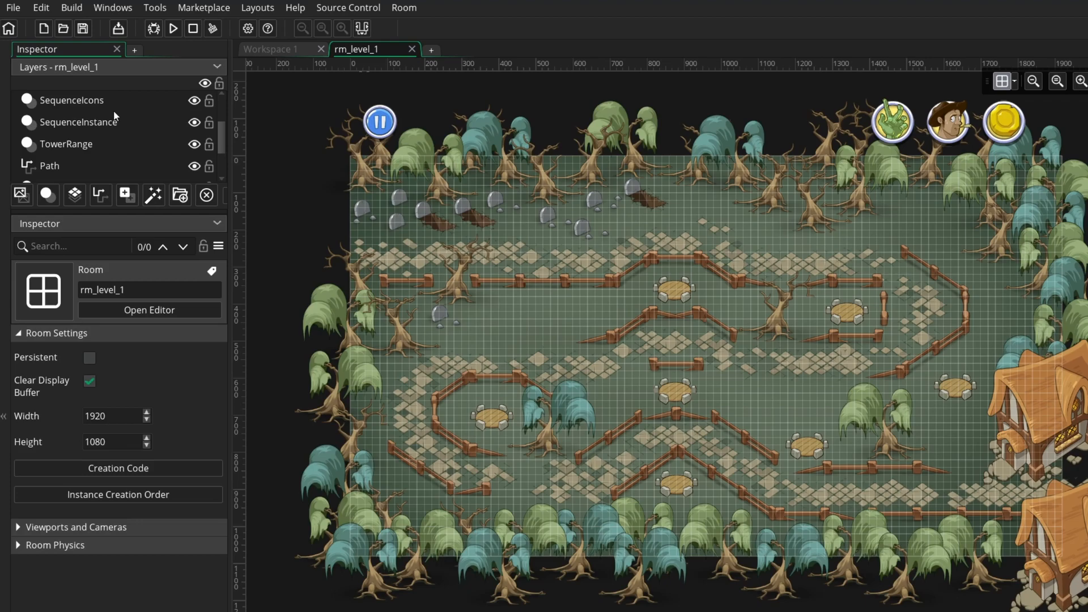
scroll(113, 121, down, 2)
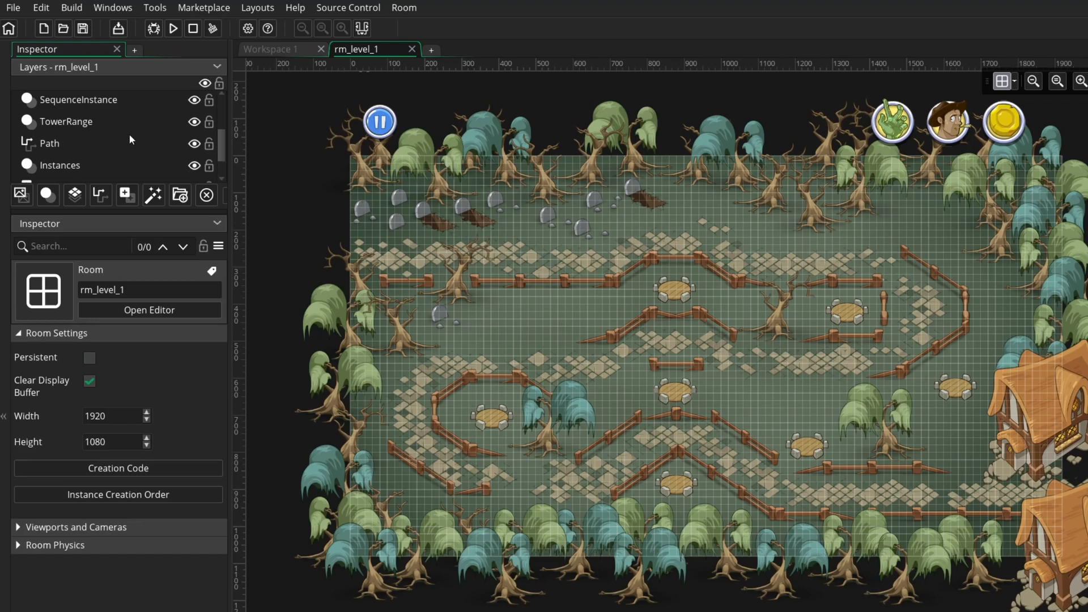
scroll(130, 139, down, 1)
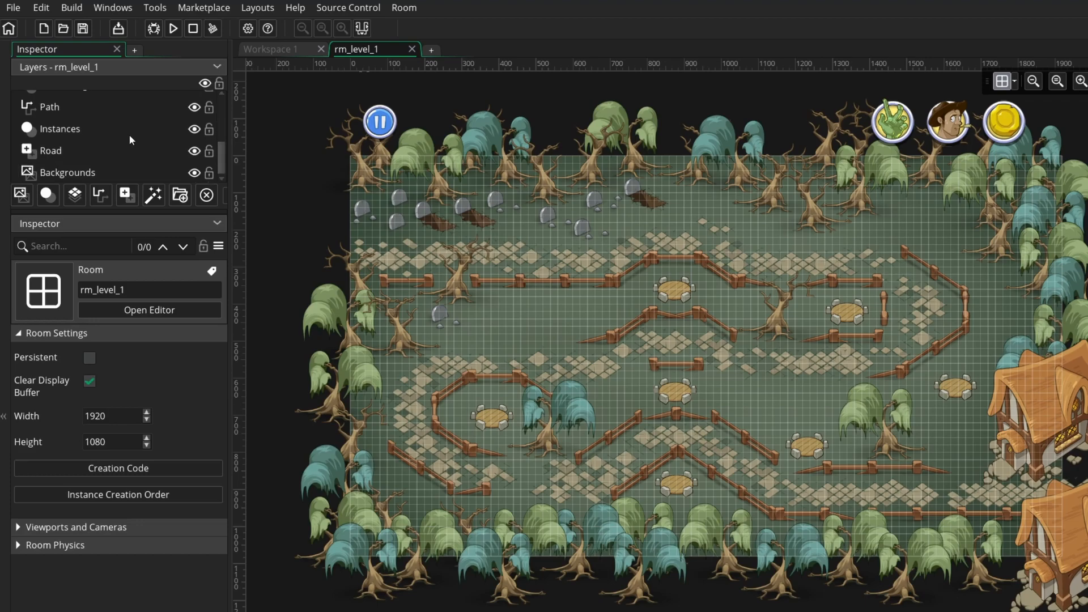
click(116, 131)
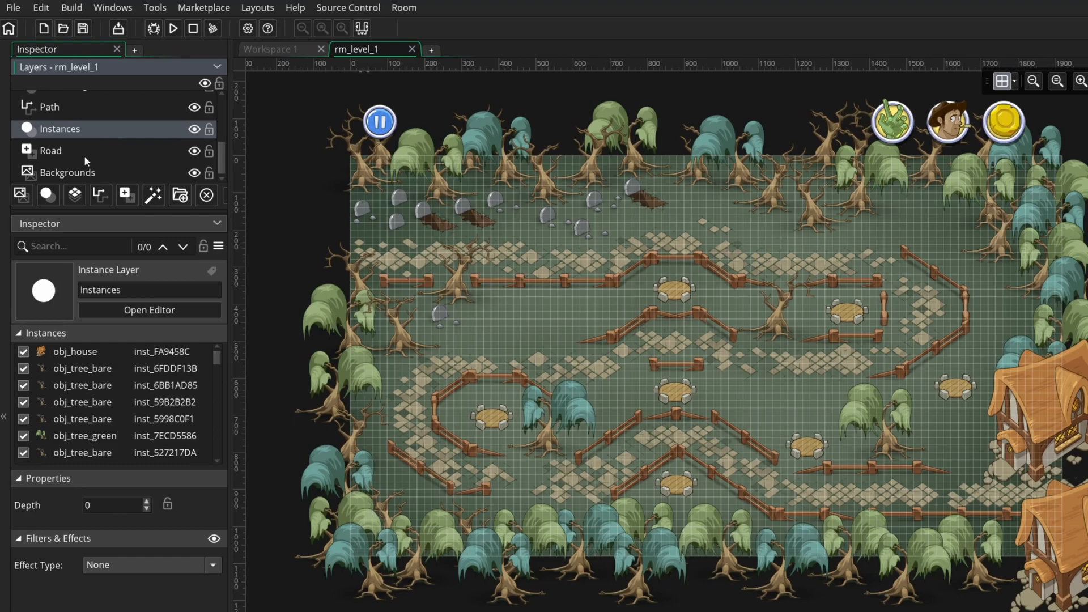
scroll(148, 405, down, 5)
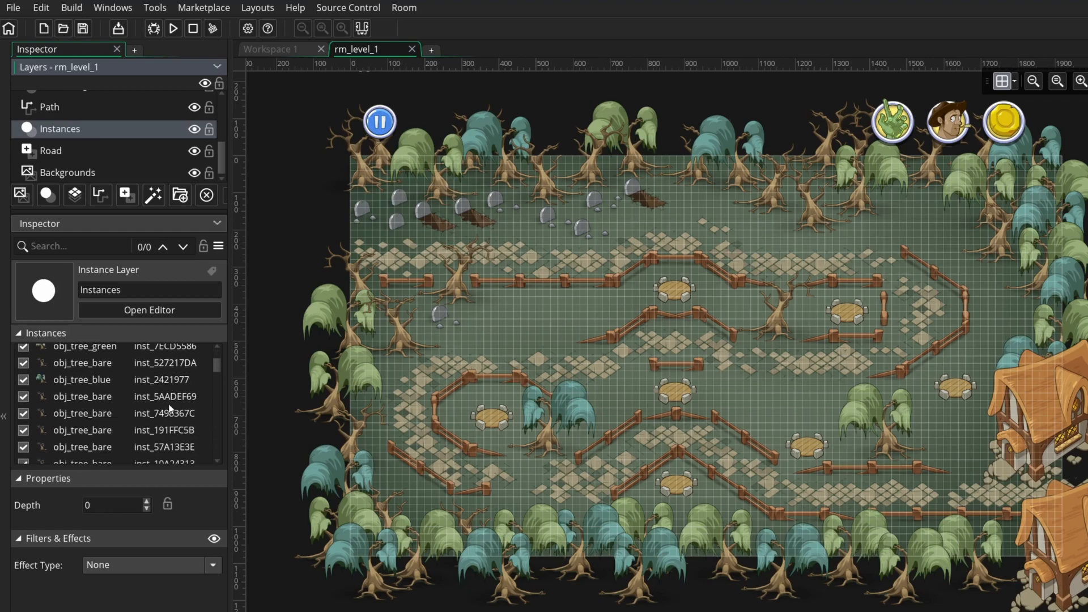
scroll(148, 406, up, 5)
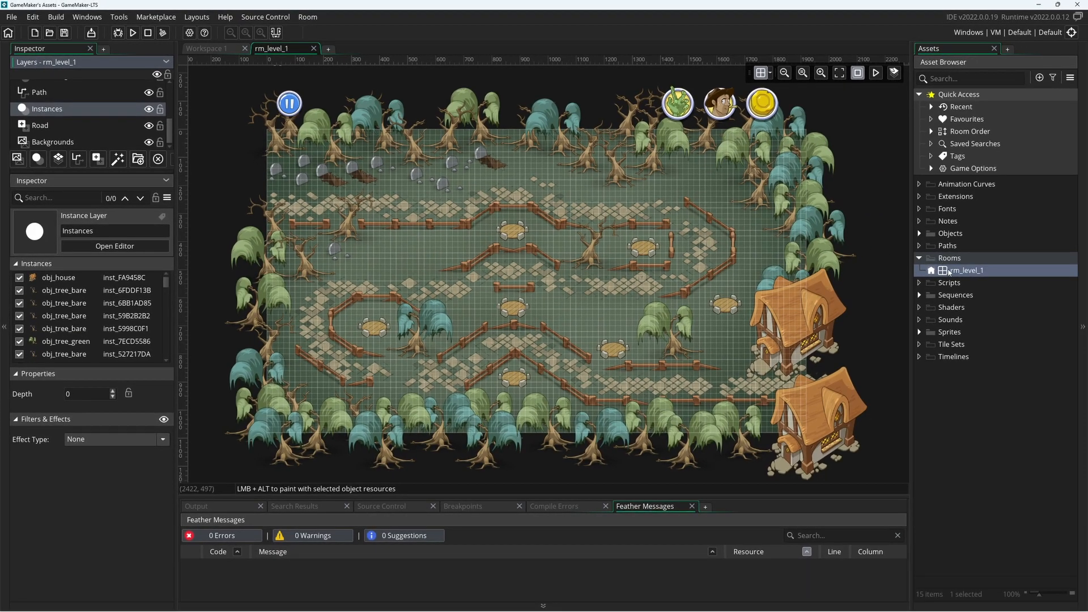
Step: Select rm_level_1, turn off its room grid, and zoom the room out, back to normal size and in
click(950, 273)
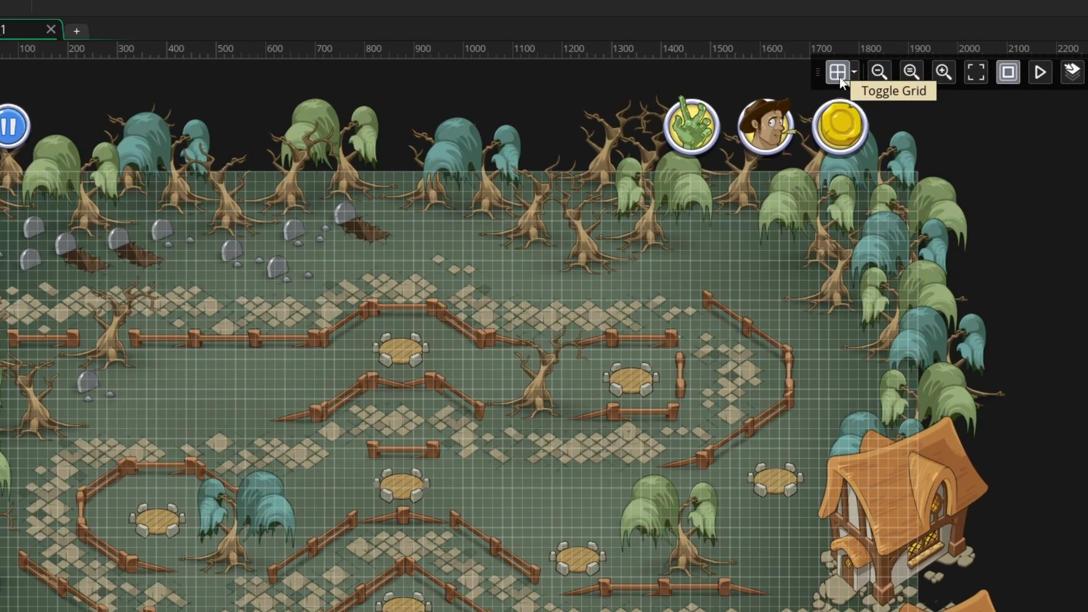
click(823, 74)
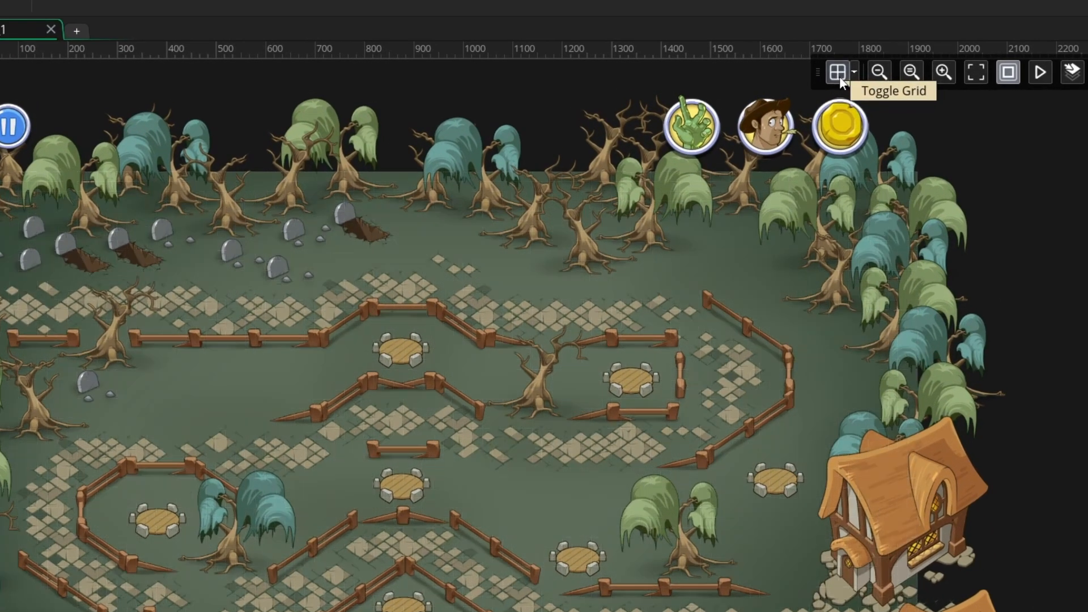
click(880, 72)
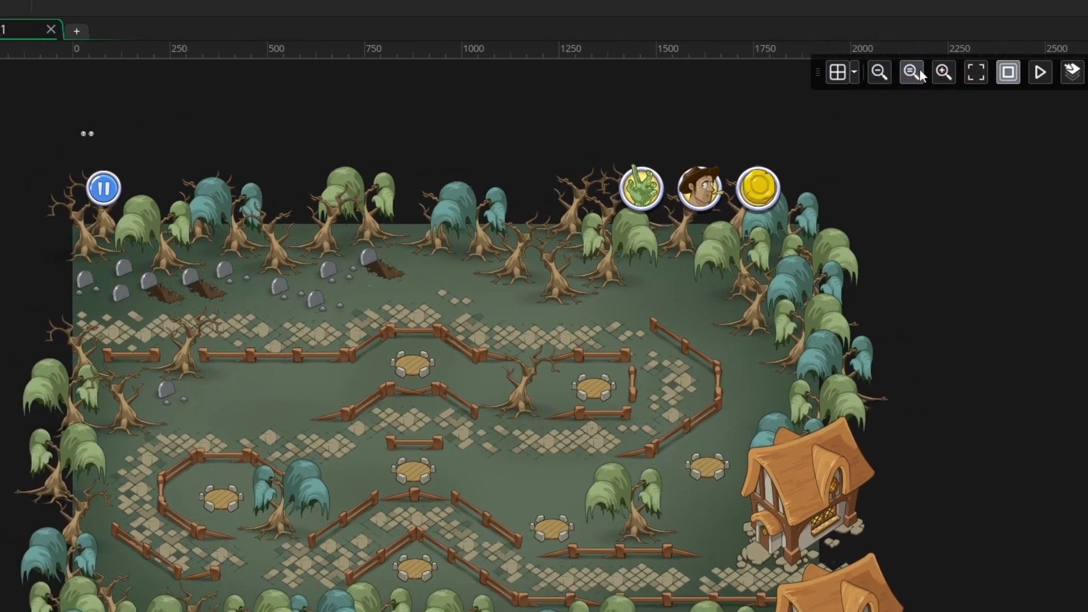
click(919, 69)
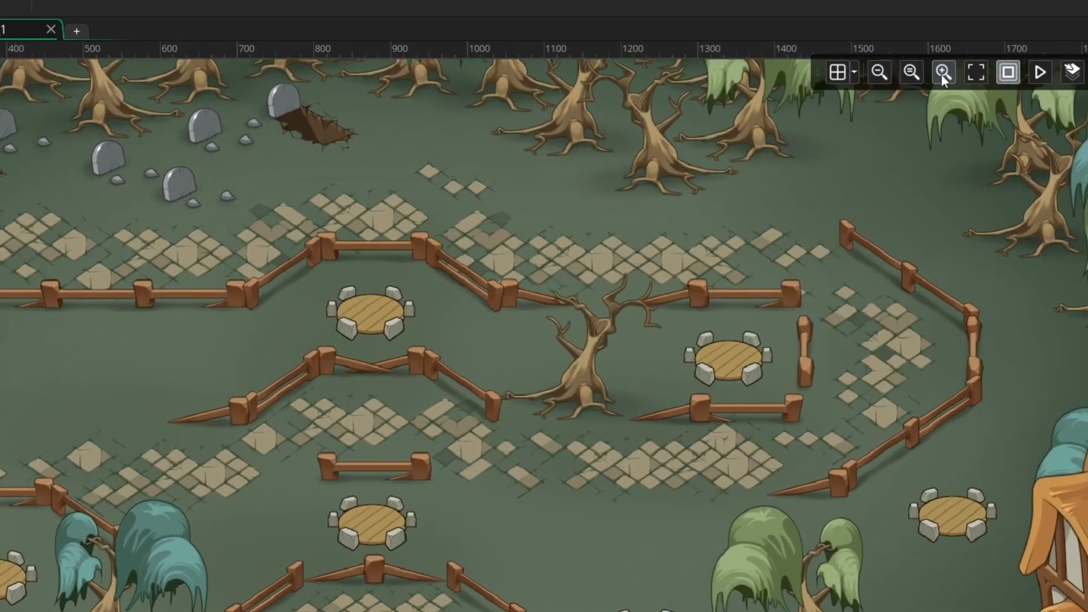
click(941, 72)
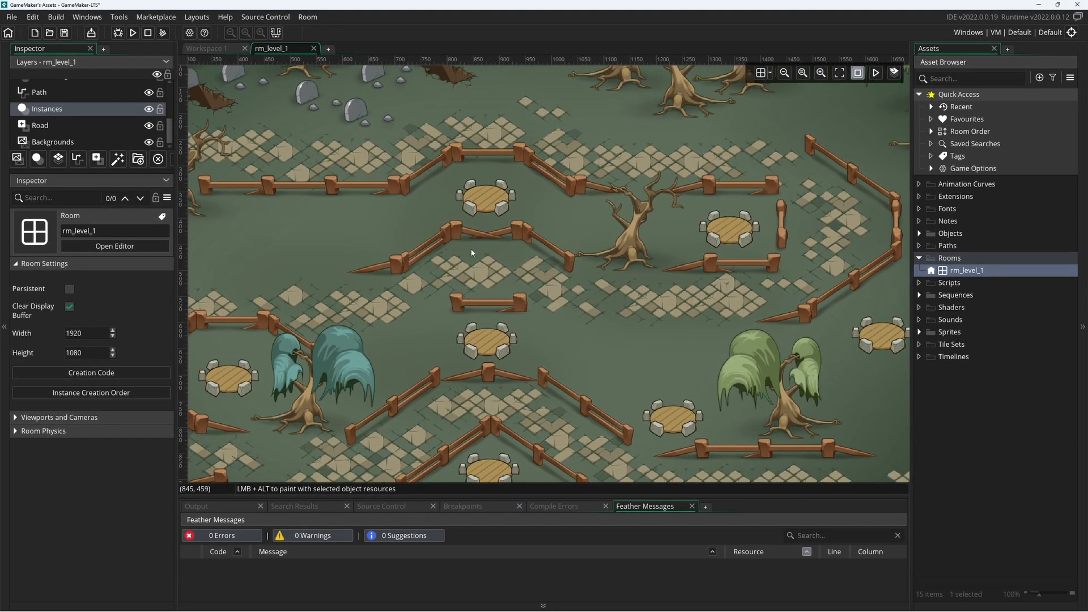
Step: Zoom rm_level_1 out and back in to view the whole level, and fit the room to the view
mouse_move(544, 236)
middle_down()
mouse_move(435, 211)
mouse_move(686, 321)
mouse_move(600, 218)
mouse_move(533, 237)
middle_up()
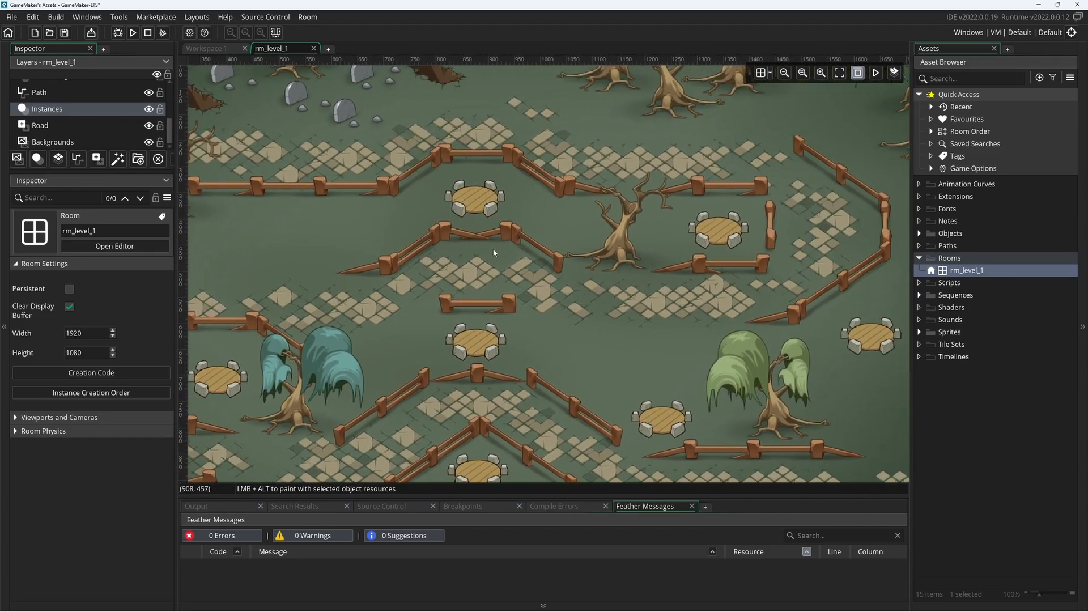
scroll(494, 253, down, 5)
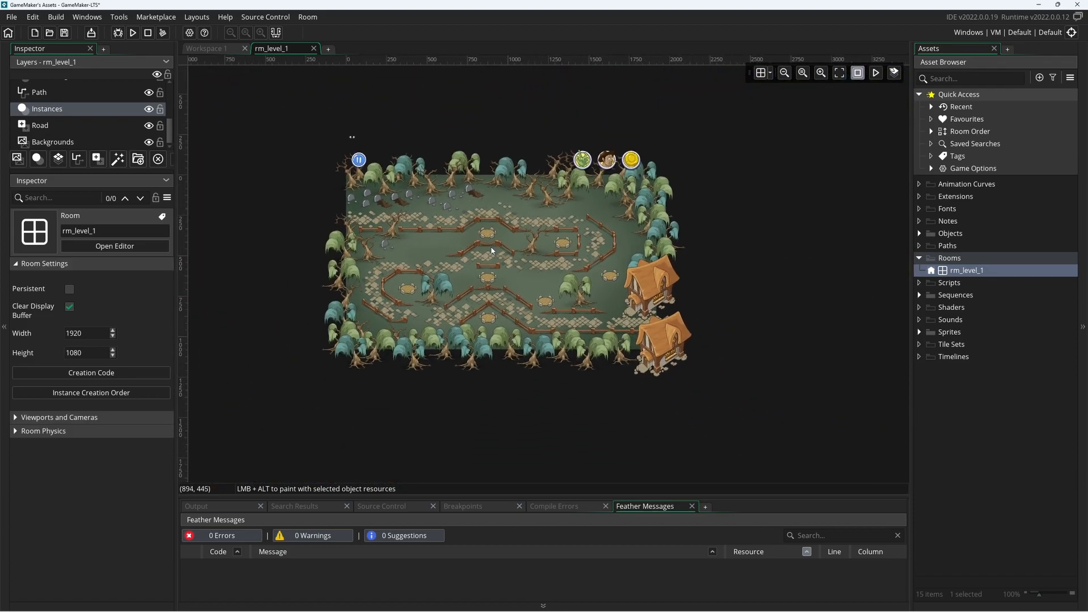
scroll(491, 251, up, 2)
scroll(492, 251, up, 1)
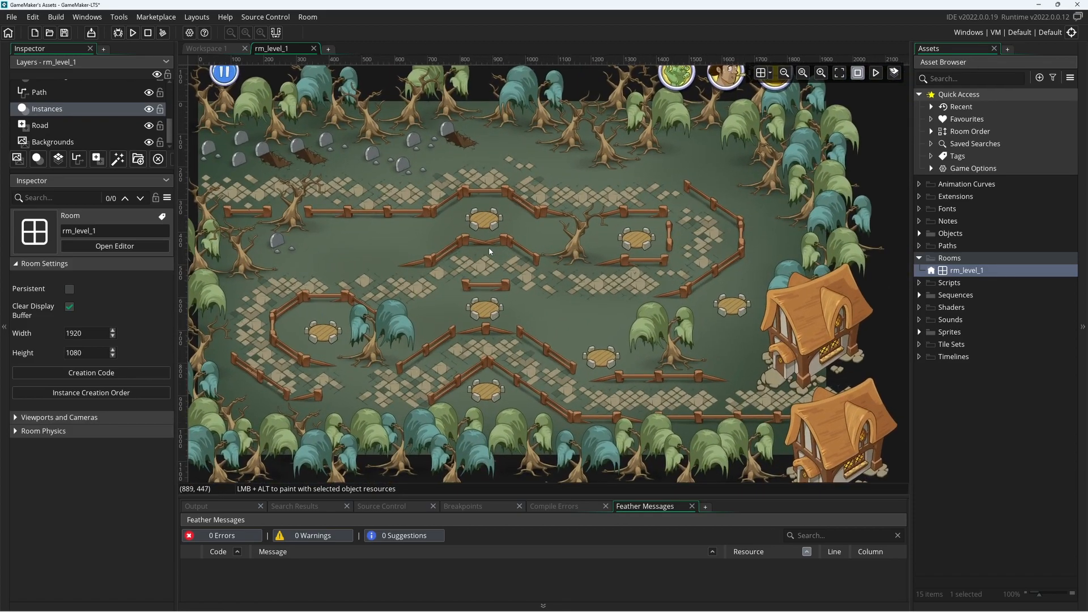
click(843, 81)
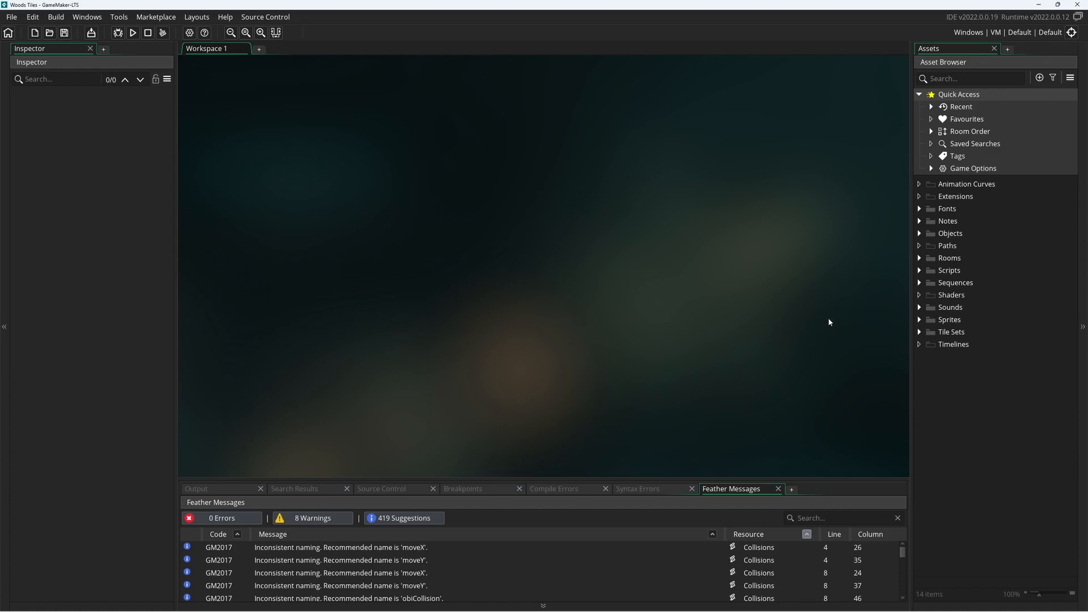
Step: Open the ts_world tile set in the Woods Tiles project and fit its source image to the preview
click(919, 333)
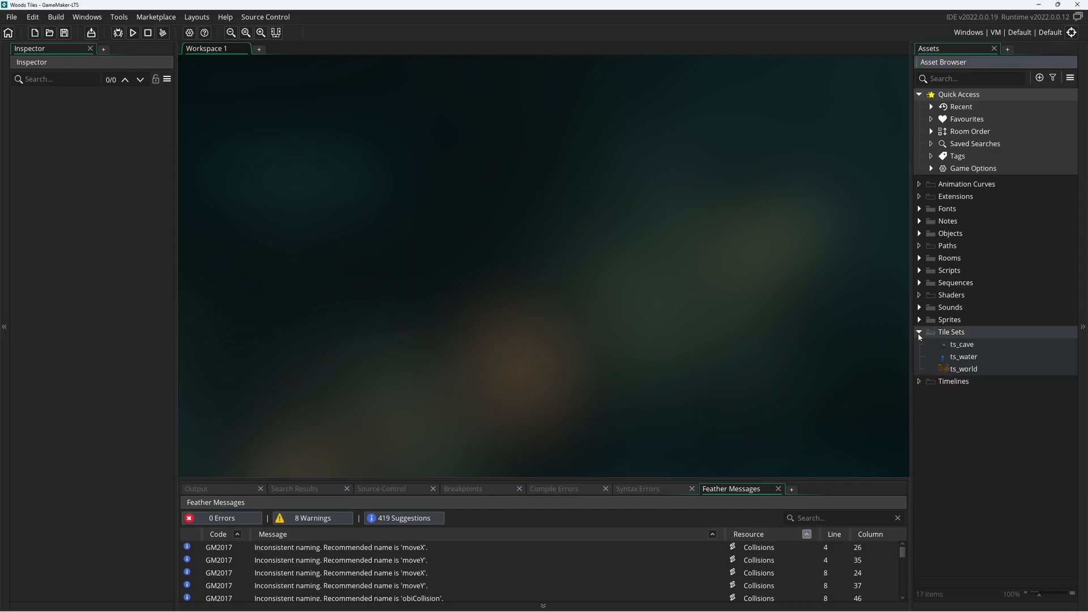
double_click(948, 370)
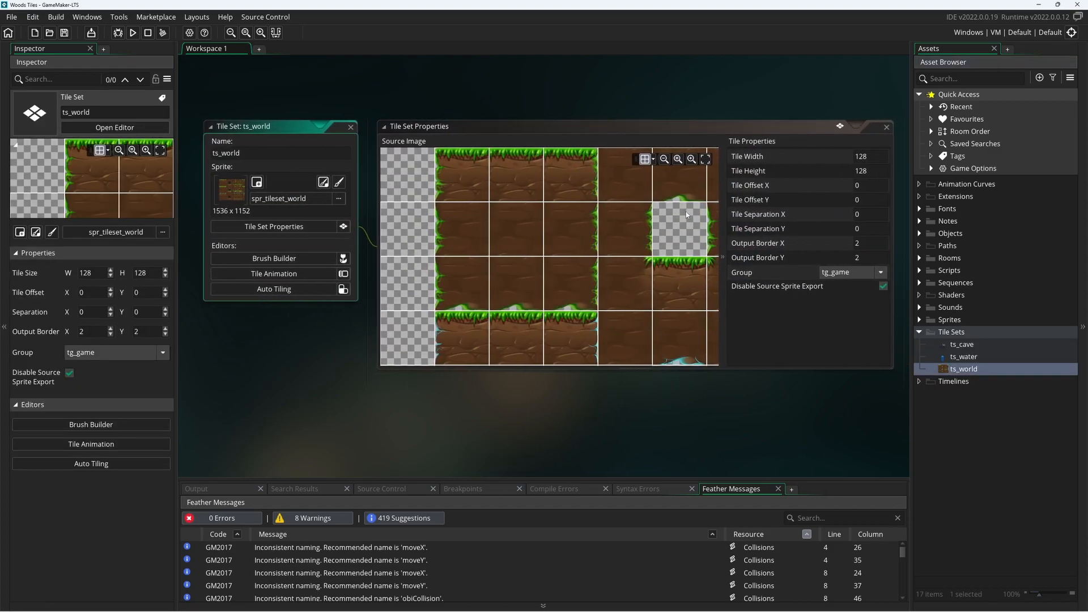
click(705, 158)
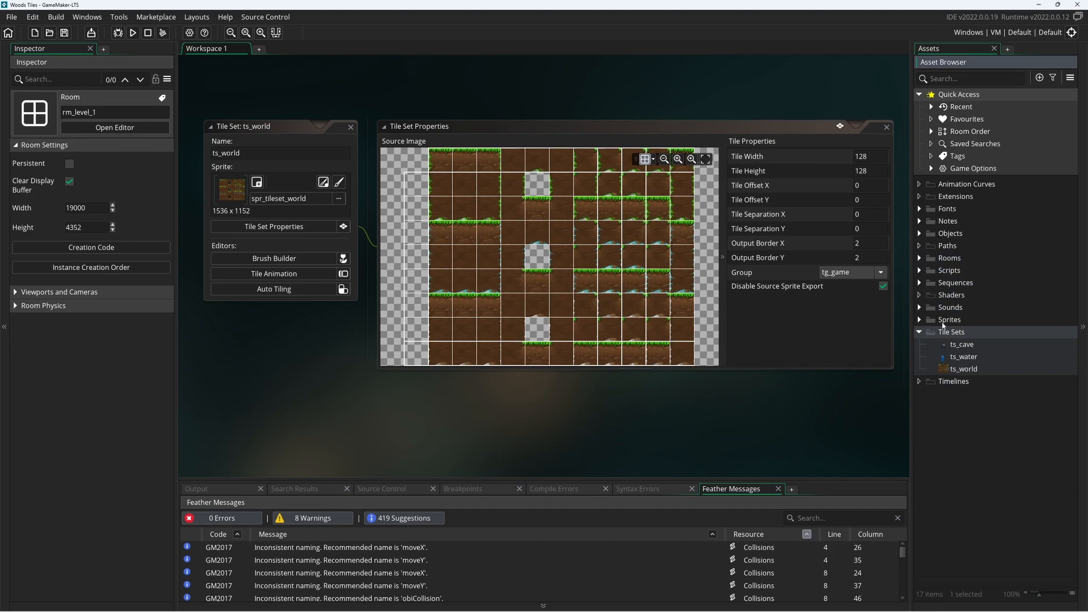
Step: Open rm_level_1 from the Levels folder of the Rooms group in the room editor
click(919, 257)
click(931, 271)
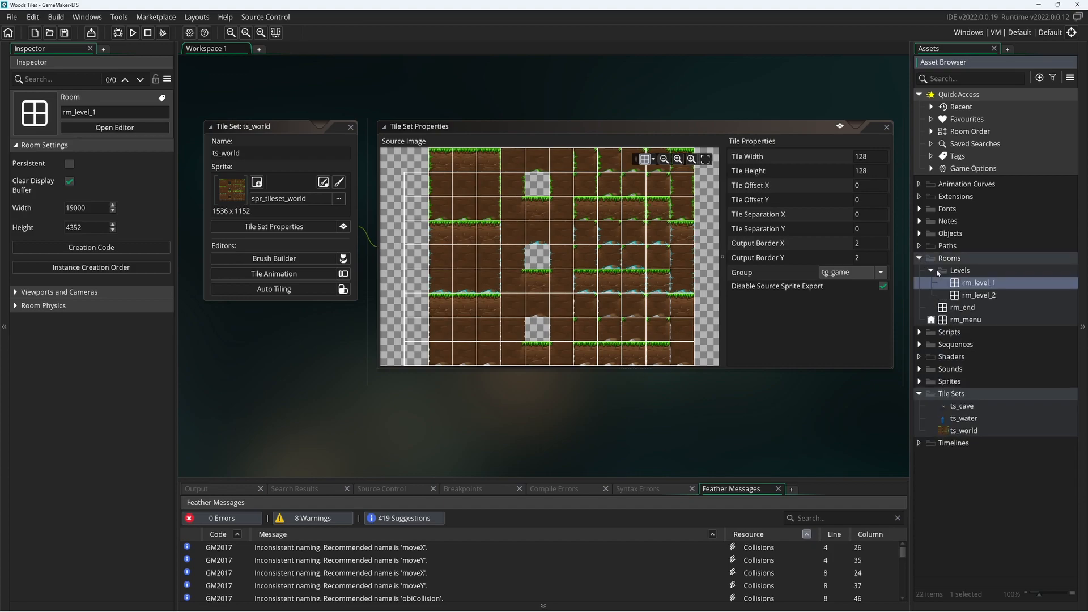
double_click(960, 283)
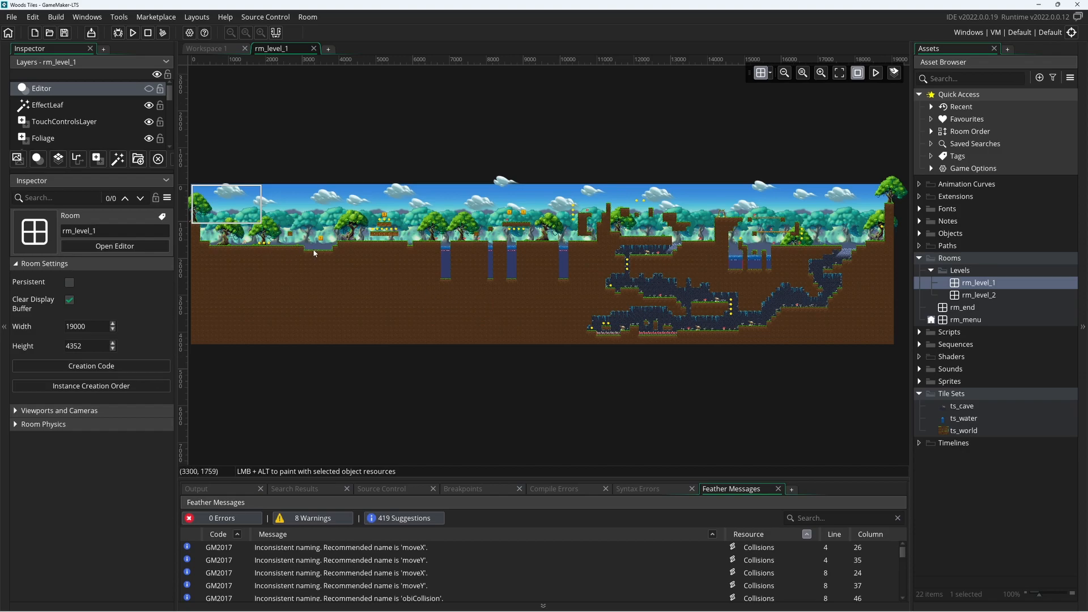
Step: Examine rm_level_1 close up, following its tiled terrain across the level and down into the caves
ctrl+scroll(340, 249, up, 6)
middle_drag(739, 266, 449, 304)
middle_drag(791, 278, 448, 292)
middle_drag(825, 267, 413, 250)
middle_drag(863, 233, 361, 174)
middle_drag(728, 201, 375, 217)
middle_drag(650, 279, 574, 245)
middle_drag(688, 308, 483, 180)
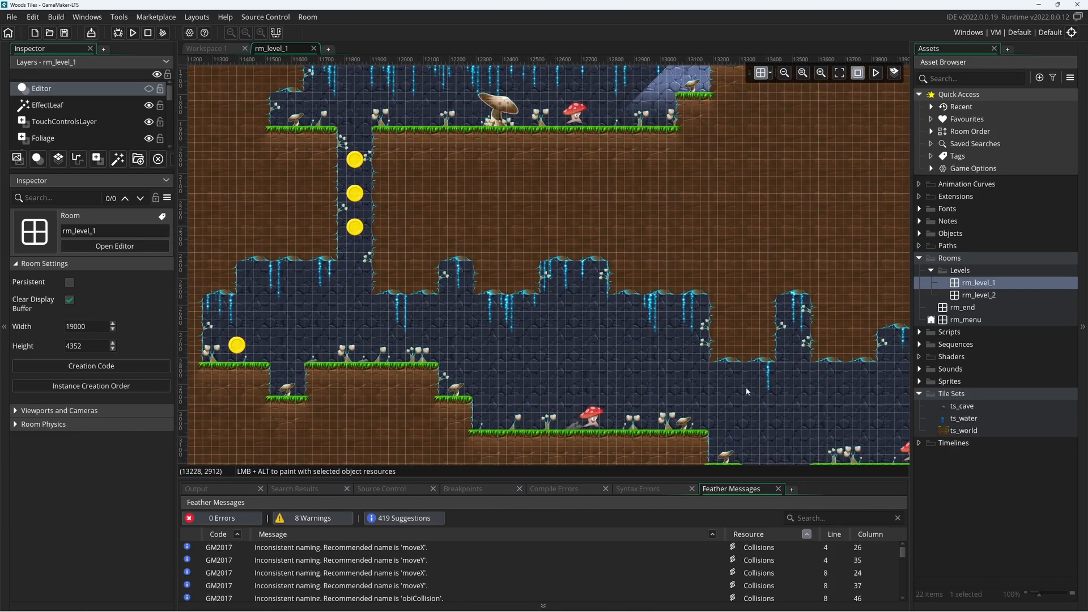
middle_drag(734, 391, 706, 375)
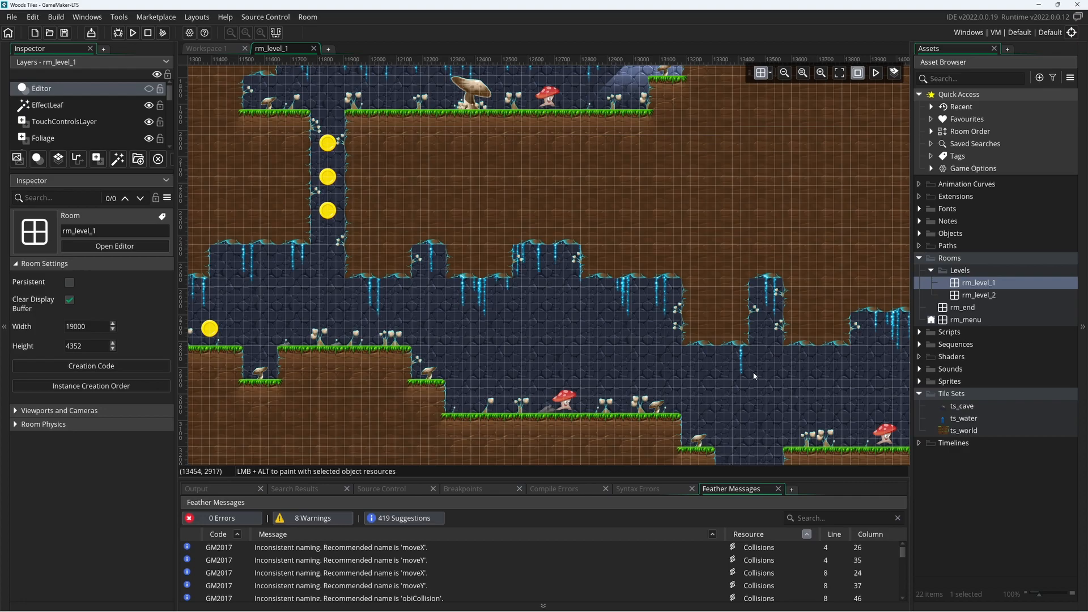
Step: Create a new tile set in the Tile Sets group and select its name field
right_click(975, 394)
mouse_move(955, 403)
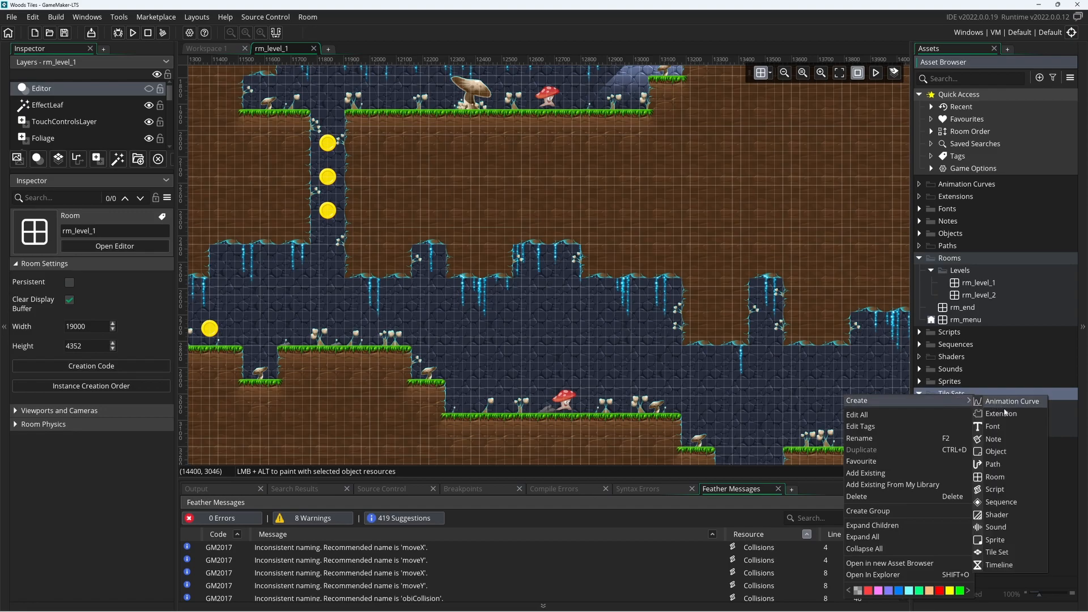
click(999, 553)
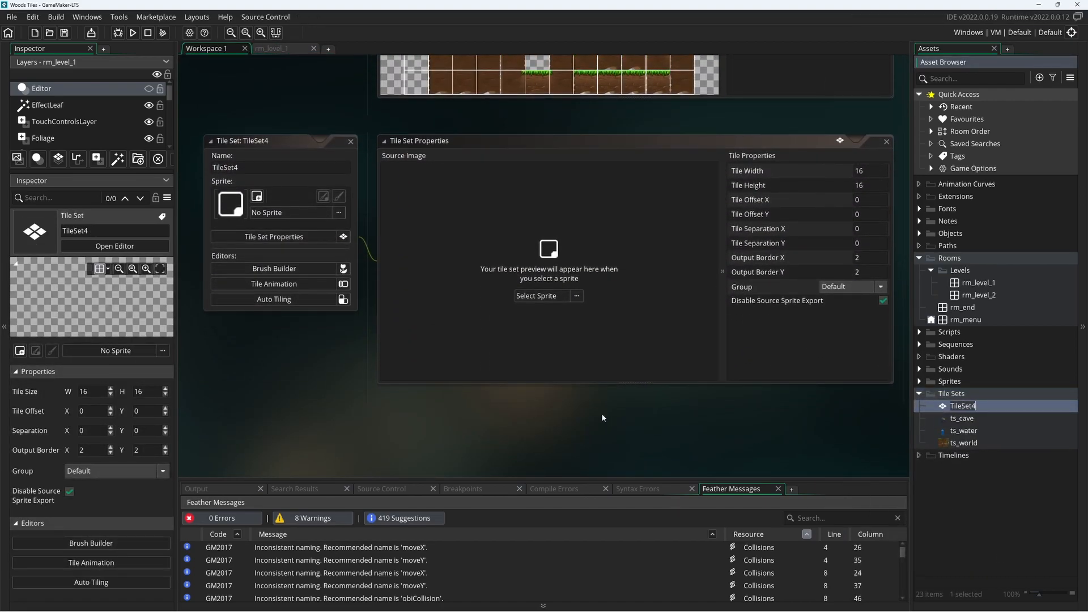
click(285, 166)
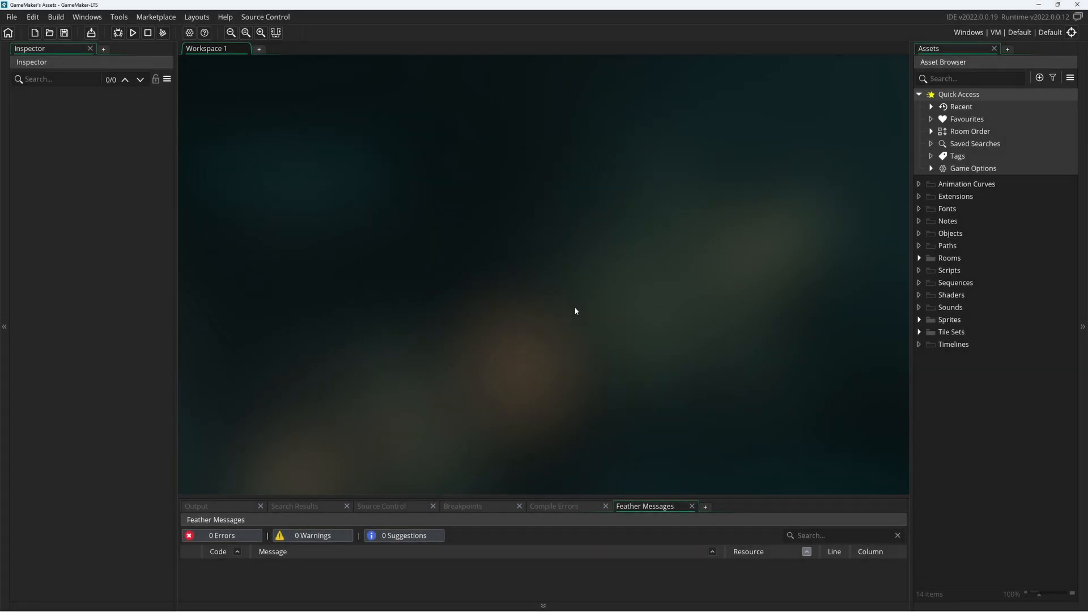
Step: Open TileSet1 in the GameMaker's Assets project and assign it spr_tileset_floor from the Tileset Sprites folder
click(919, 332)
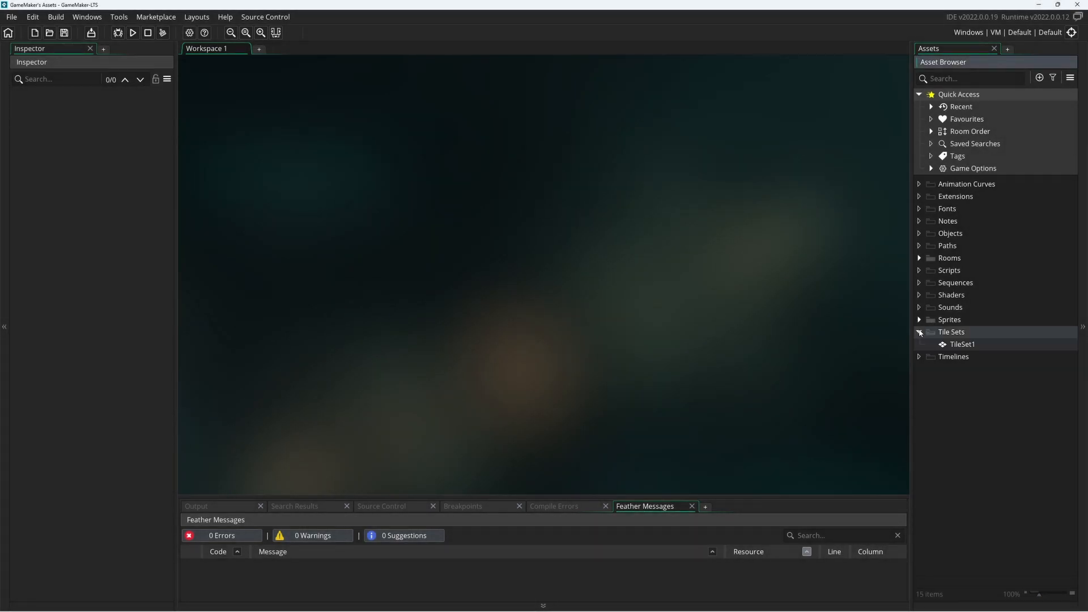
double_click(958, 345)
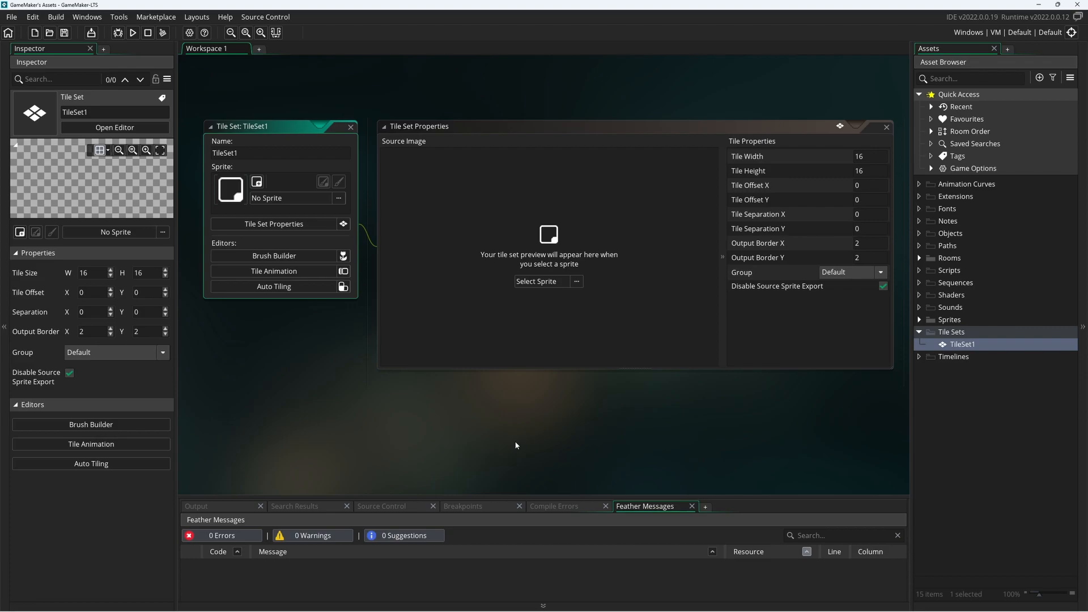
click(537, 282)
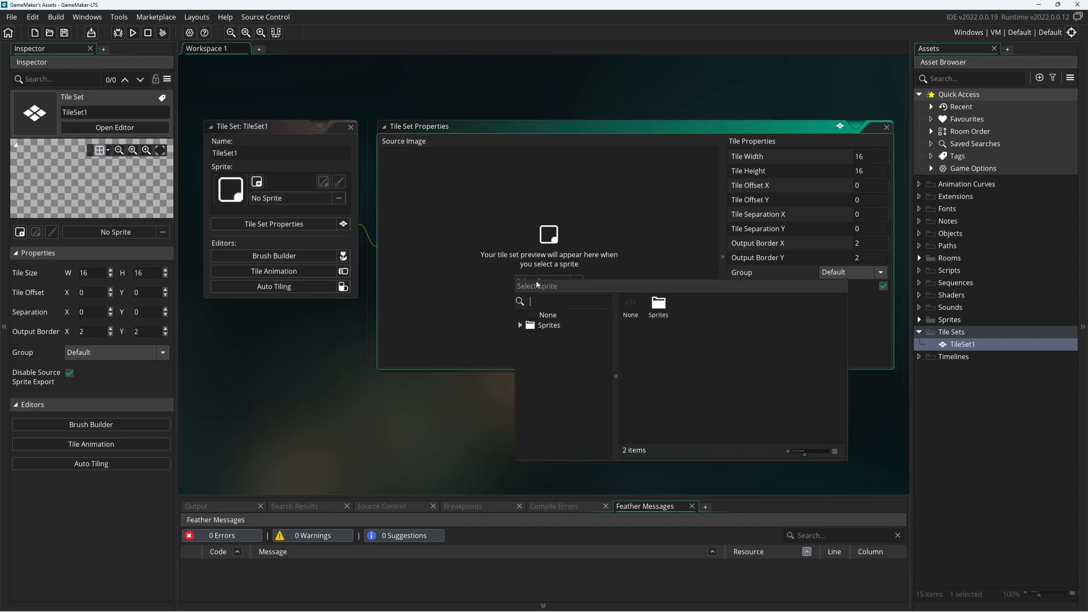
double_click(660, 306)
double_click(661, 306)
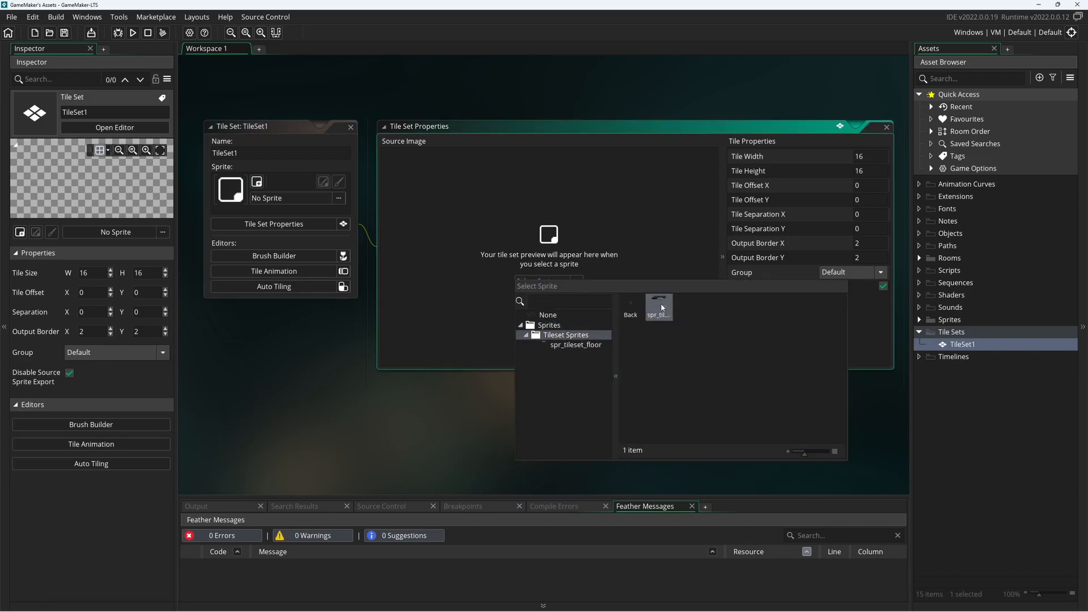
double_click(661, 306)
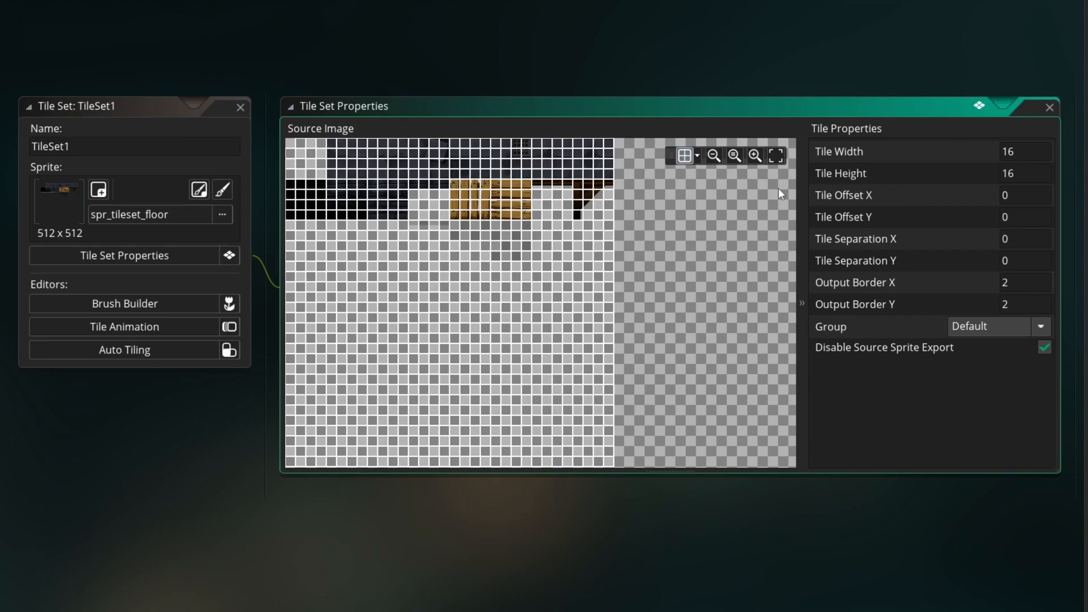
Step: Set TileSet1's tile width and tile height to 64
click(1002, 153)
text(64)
key(Tab)
text(64)
key(Return)
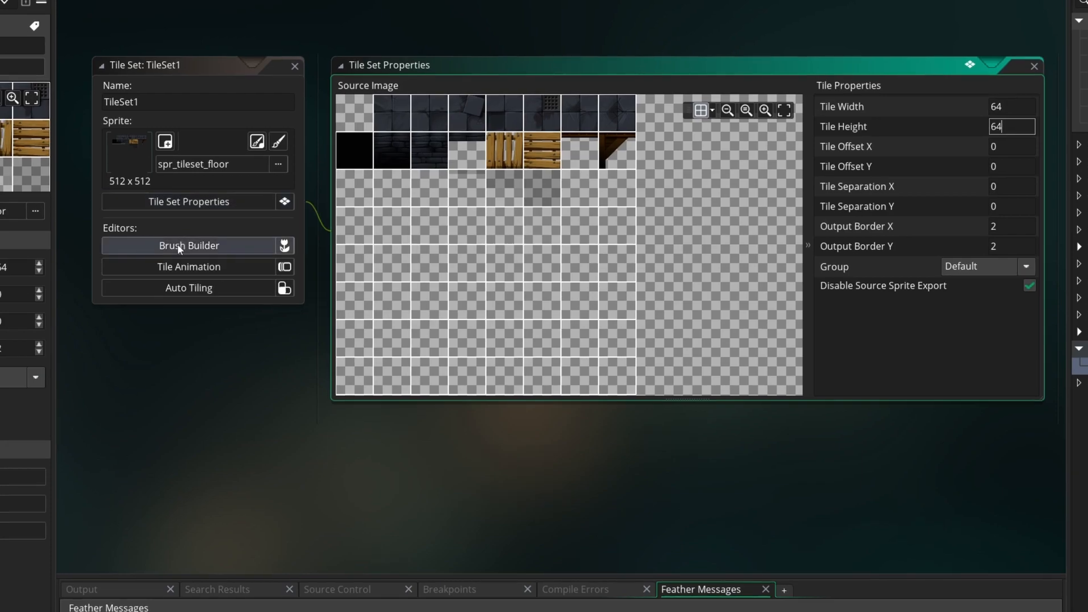
Step: Open TileSet1's Brush Builder, Tile Animation and Auto Tiling editors and look them over
click(164, 268)
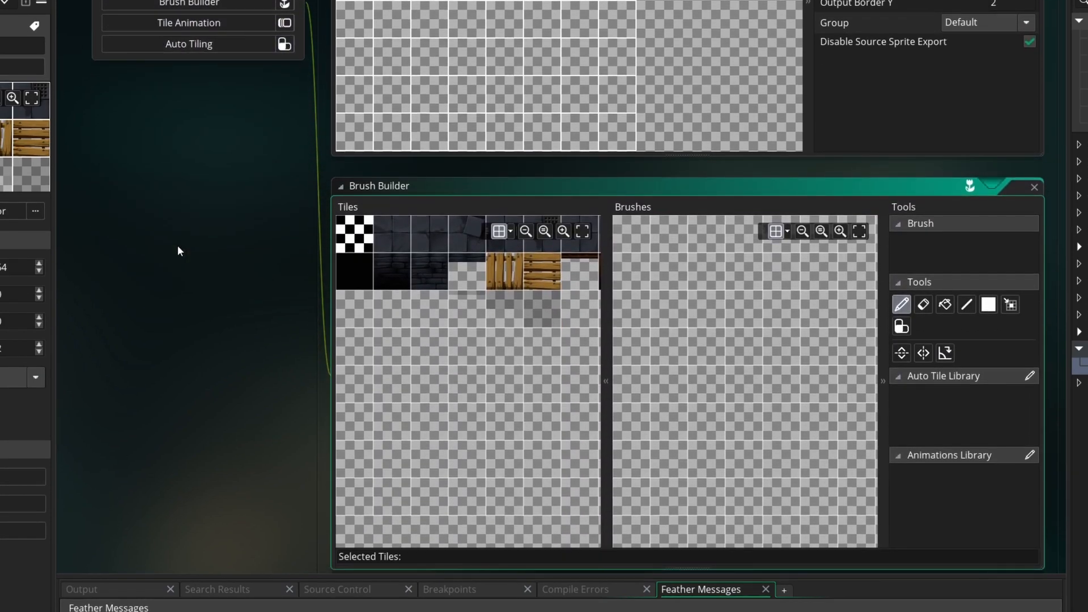
click(220, 22)
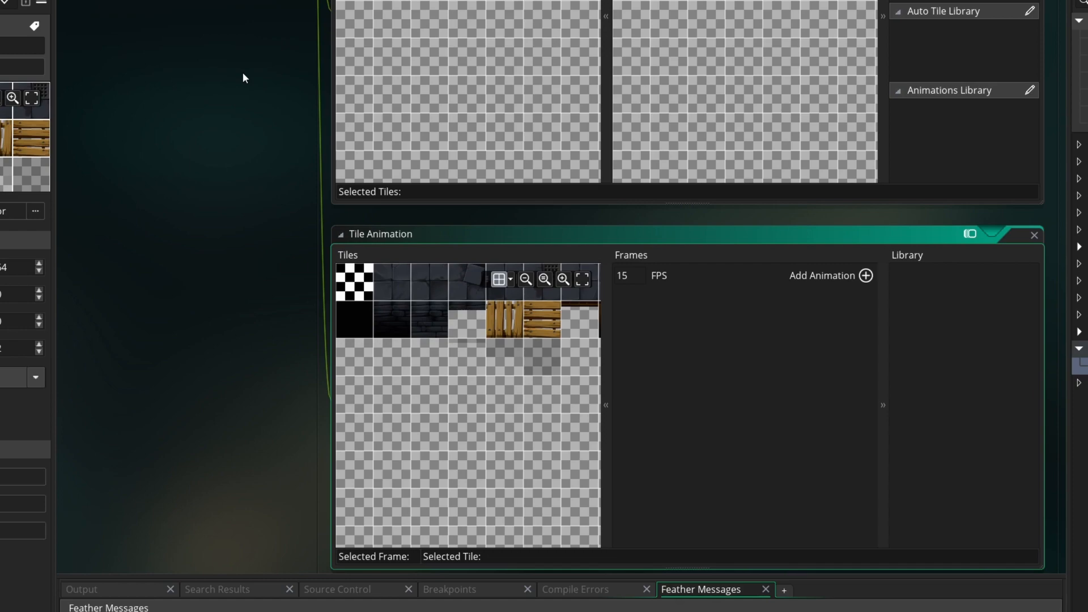
middle_drag(265, 43, 258, 549)
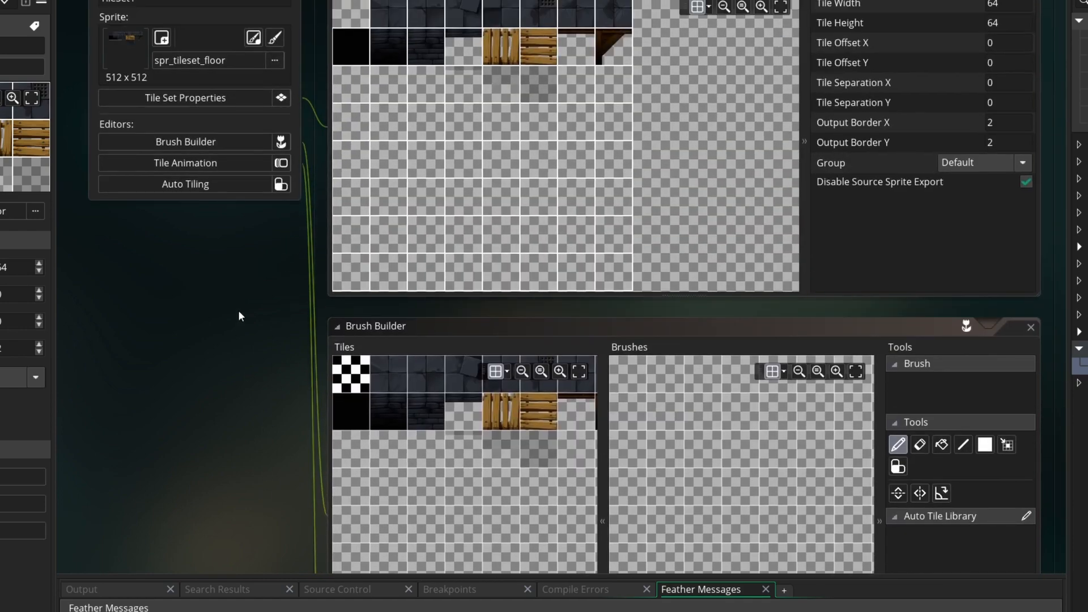
click(213, 184)
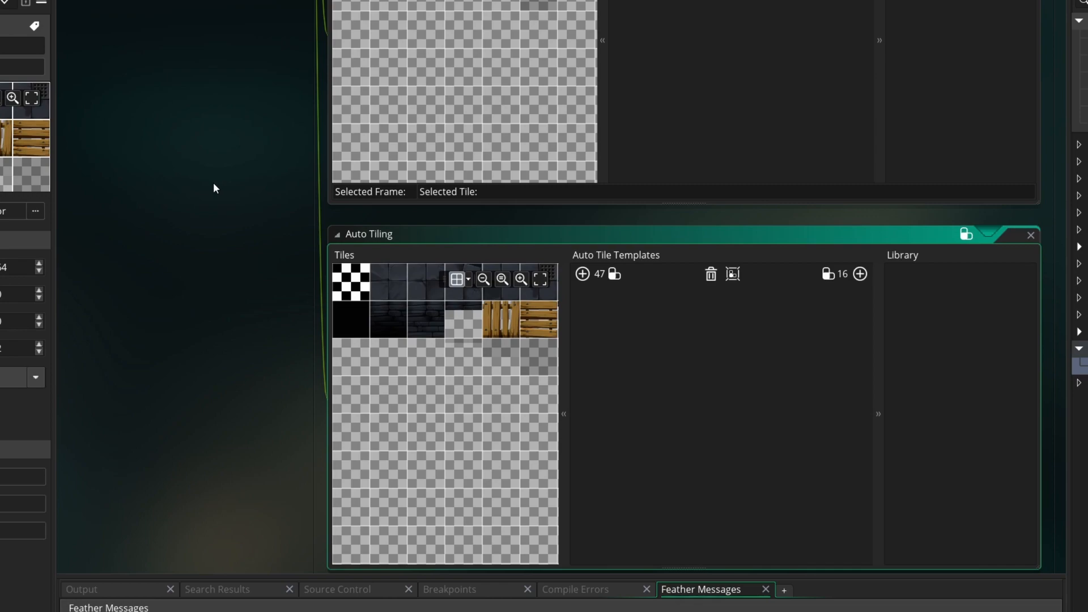
scroll(221, 138, up, 10)
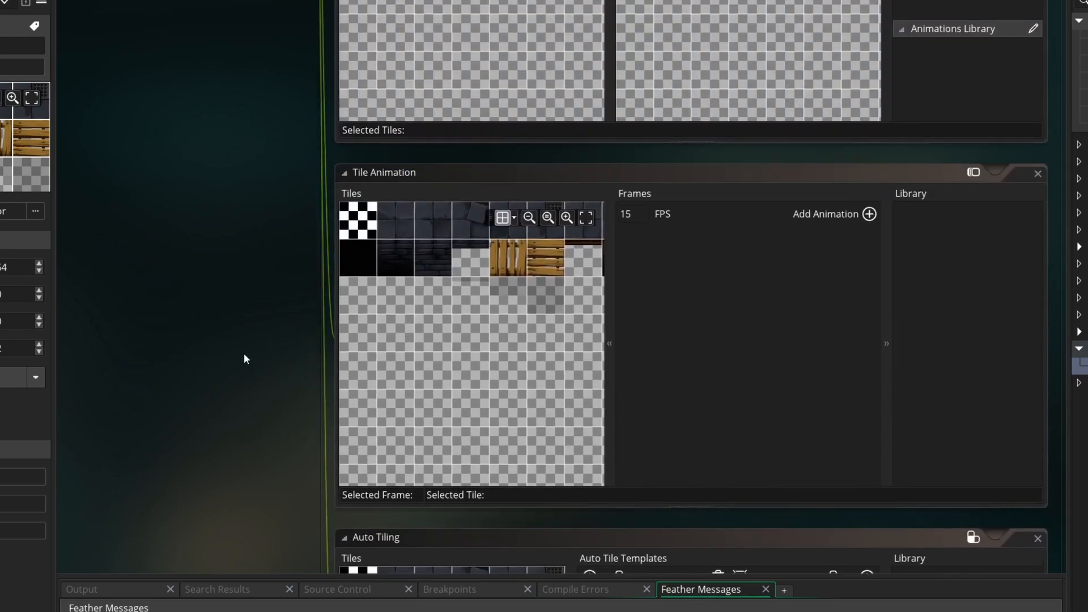
scroll(229, 269, up, 8)
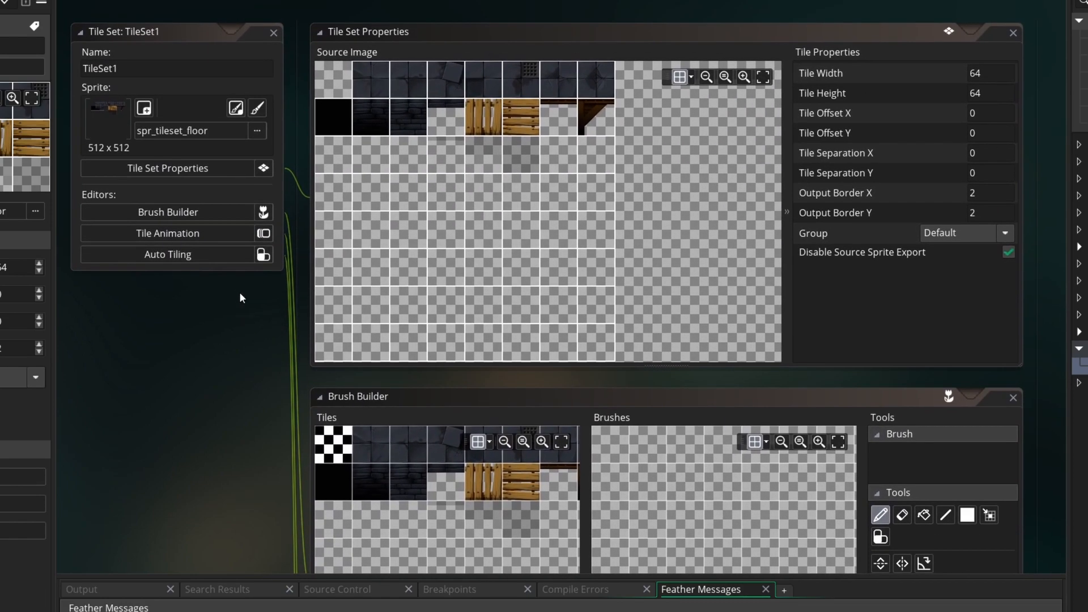